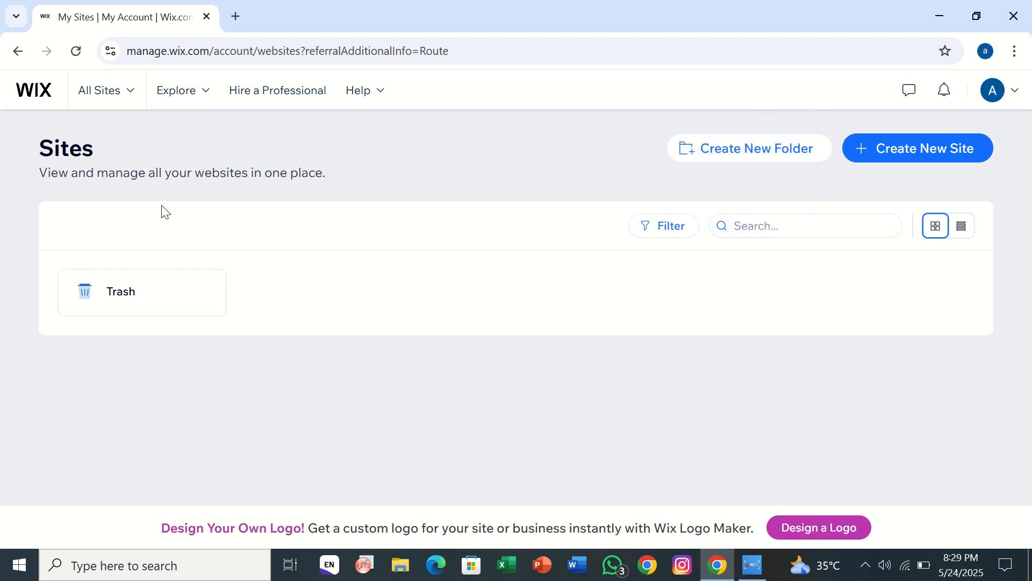
Start creating a new site and choose to set it up without the AI chat
click(131, 89)
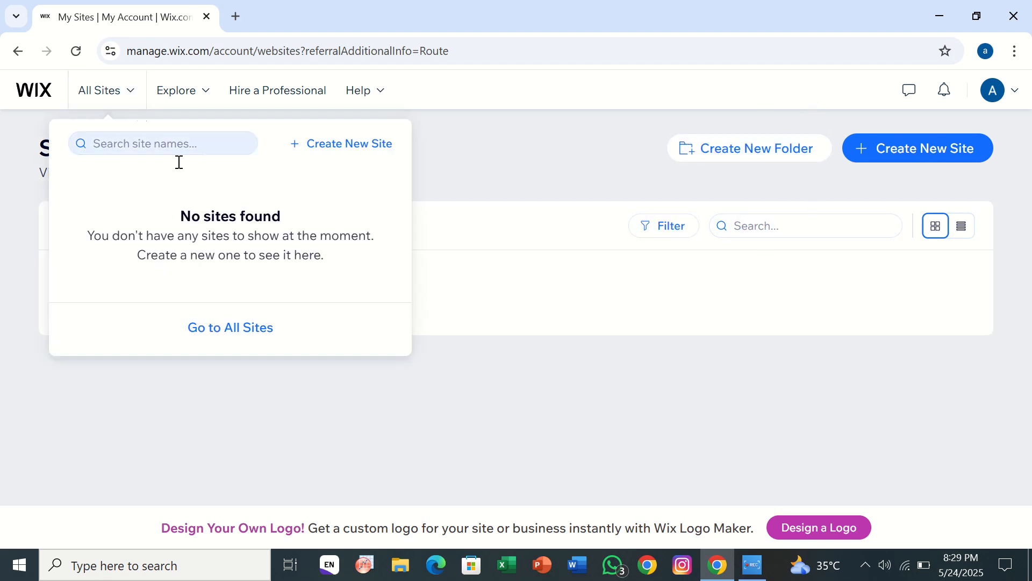
click(863, 157)
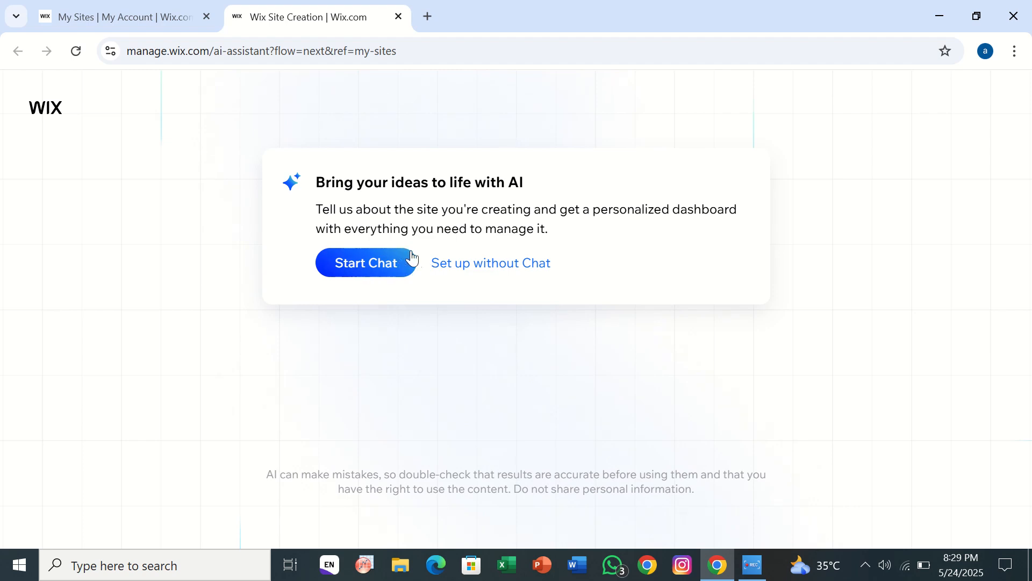
click(511, 269)
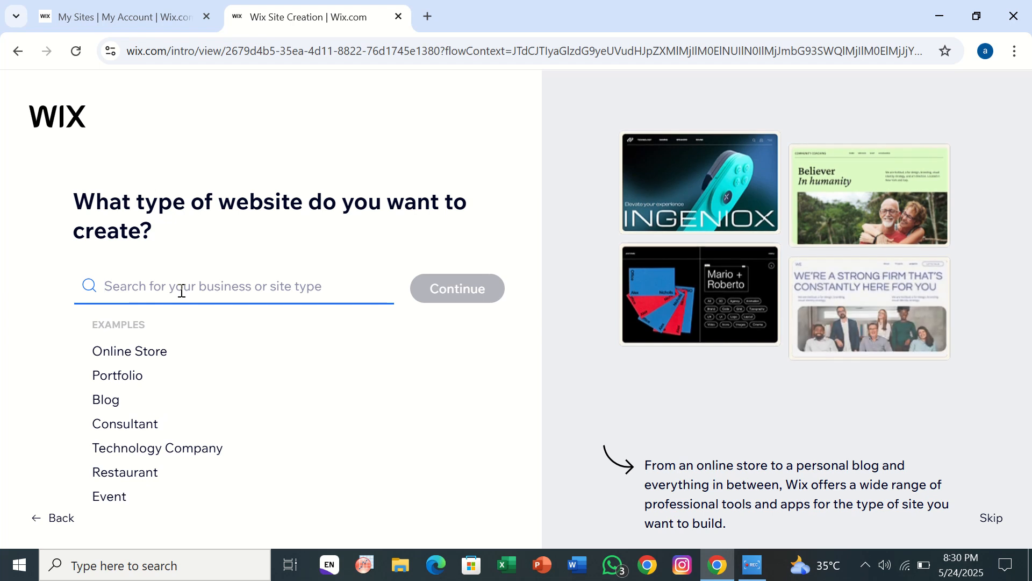
Search the website types for "community", choose Community Hub as the site type and continue
text(community)
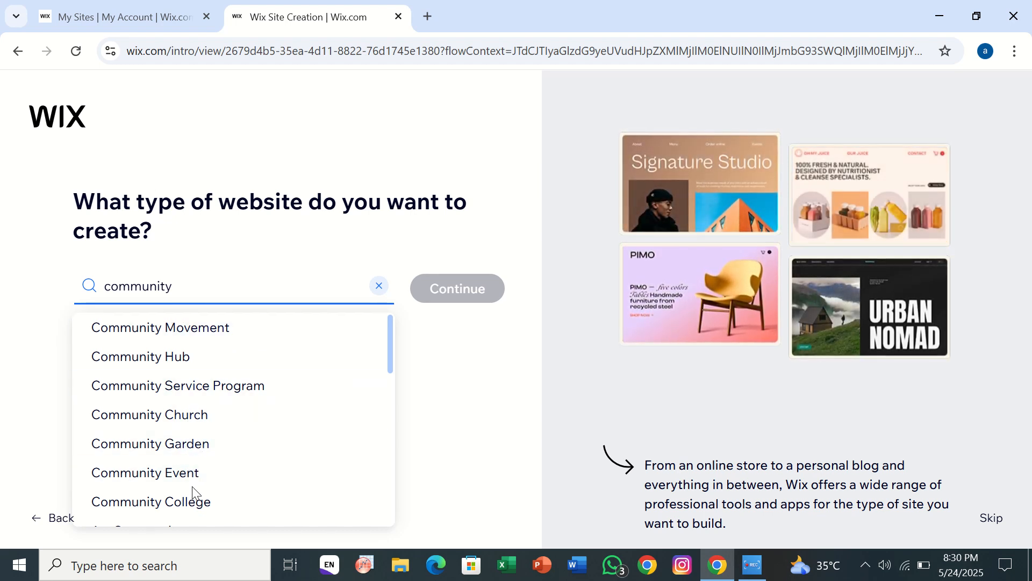
scroll(208, 442, down, 2)
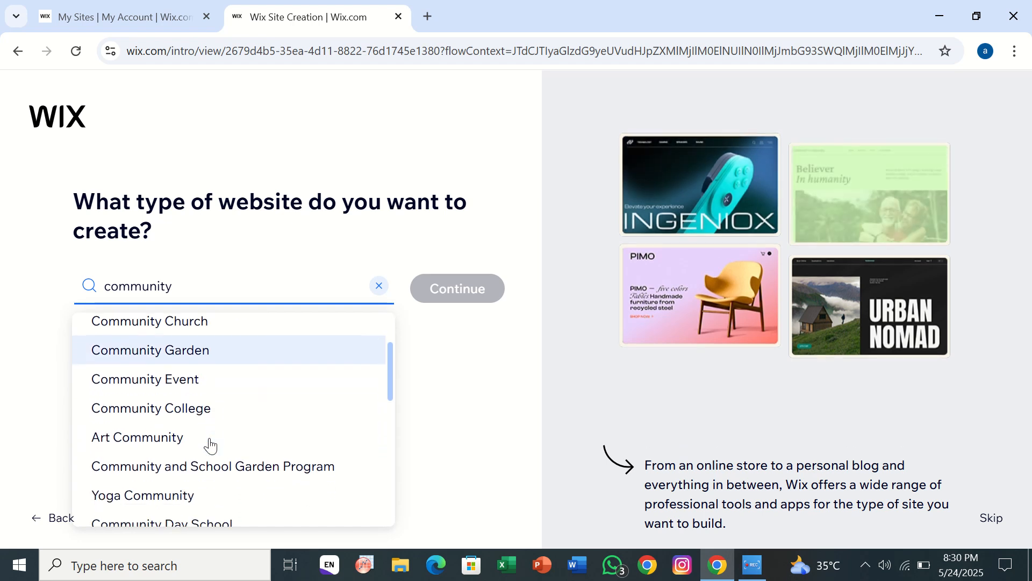
scroll(210, 445, down, 3)
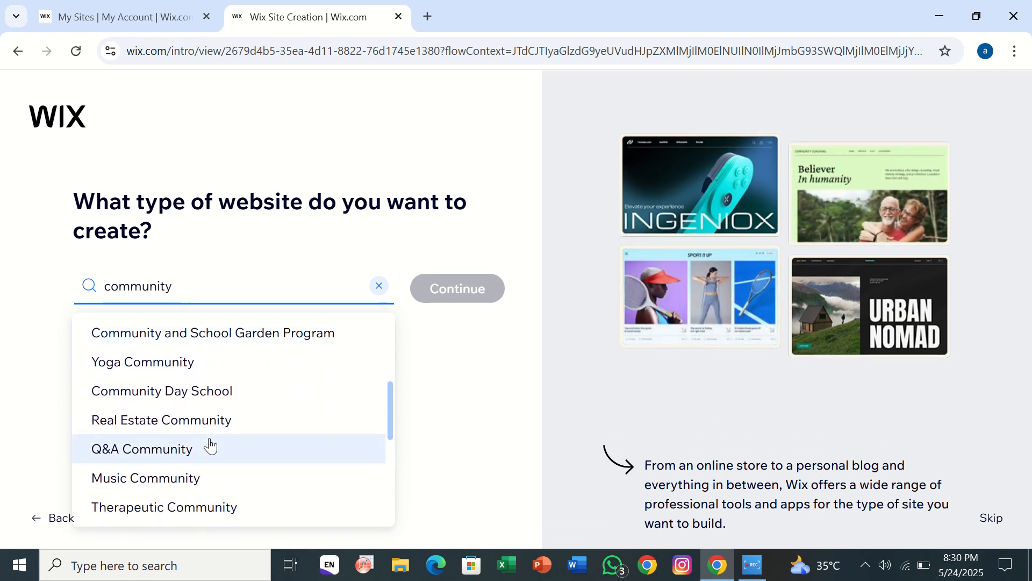
scroll(209, 445, down, 3)
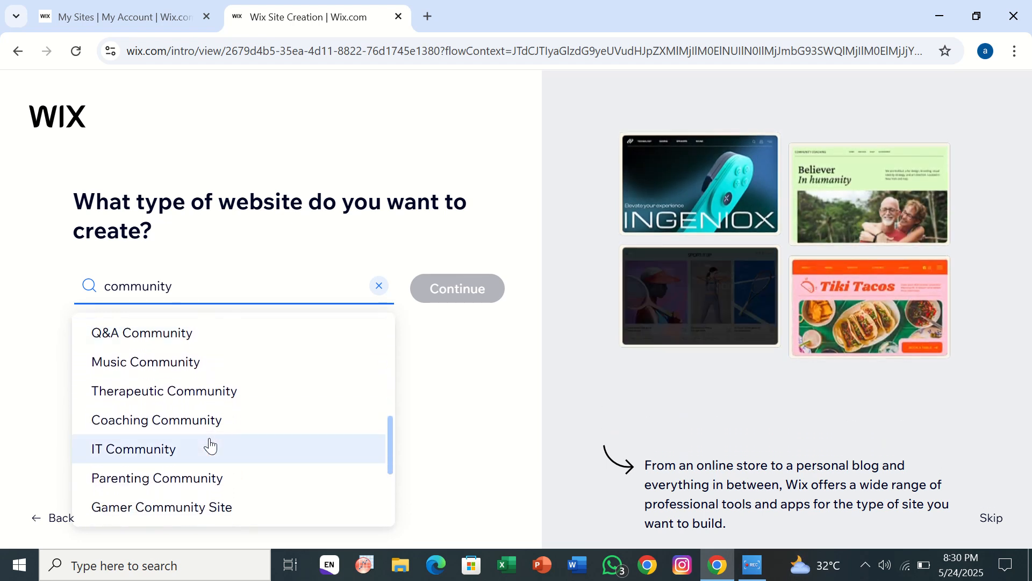
scroll(210, 445, down, 2)
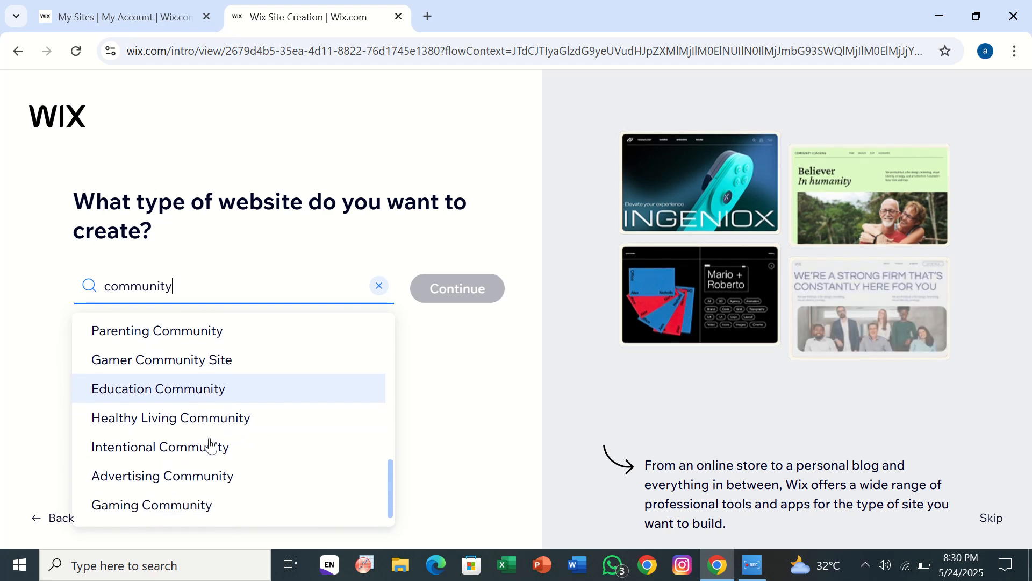
scroll(210, 446, up, 2)
scroll(209, 446, up, 8)
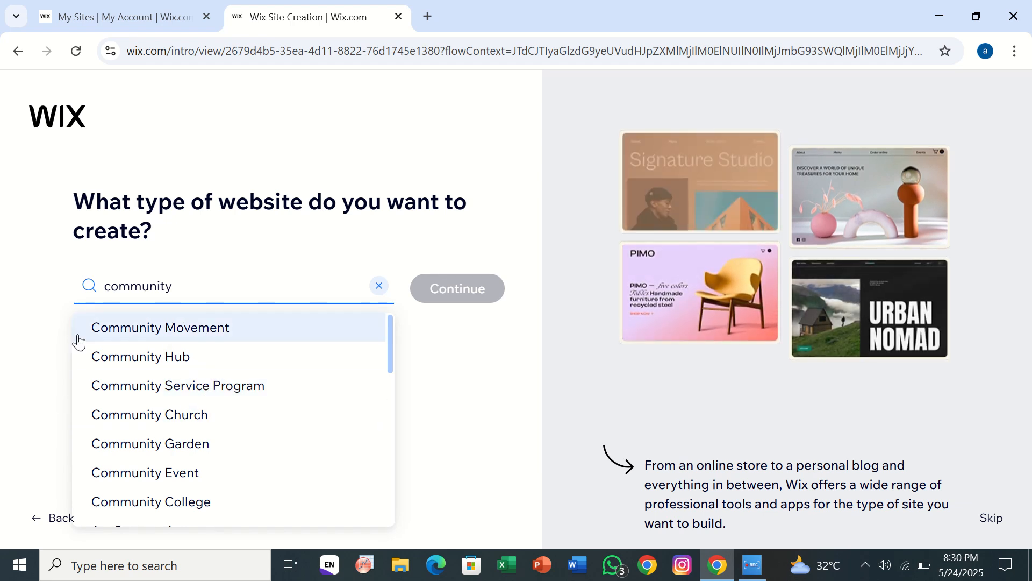
click(187, 357)
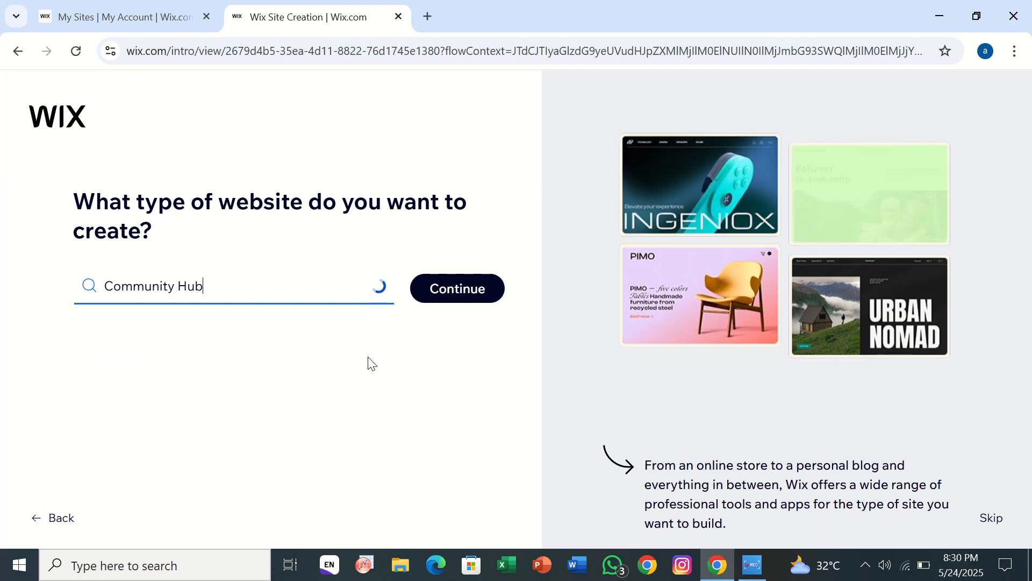
click(443, 306)
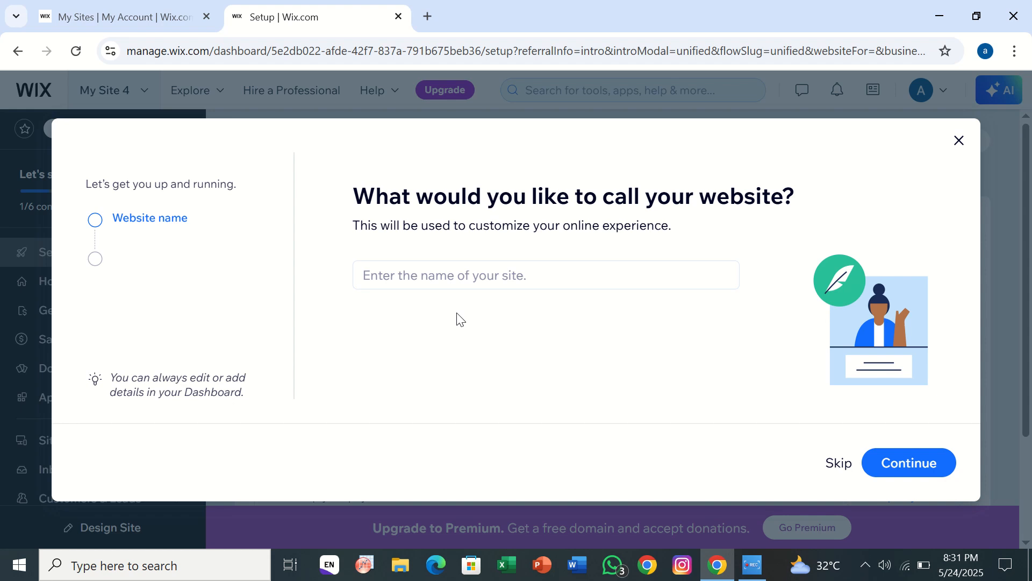
Name the website "nine" and continue to the site goals
click(470, 280)
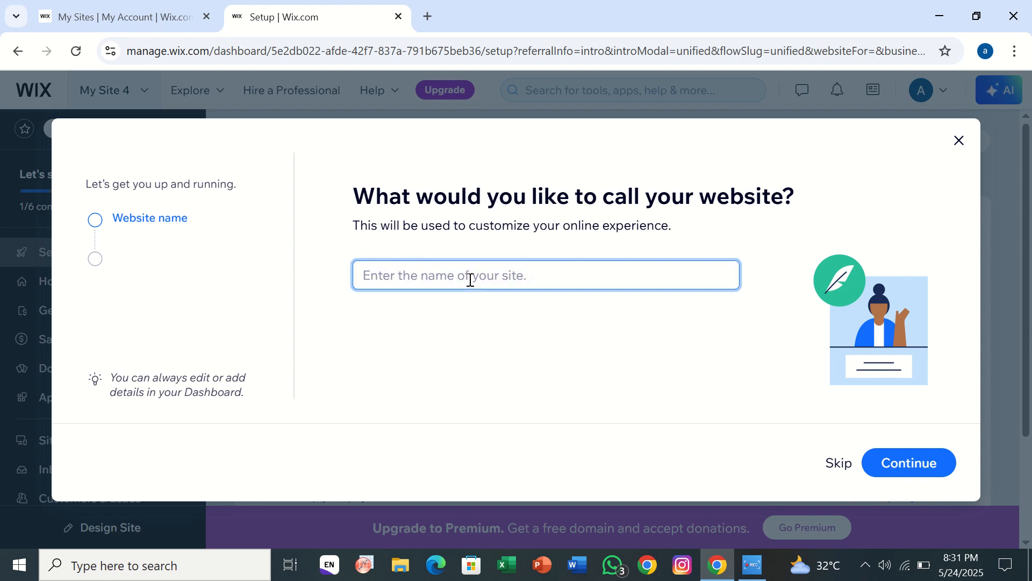
text(nine)
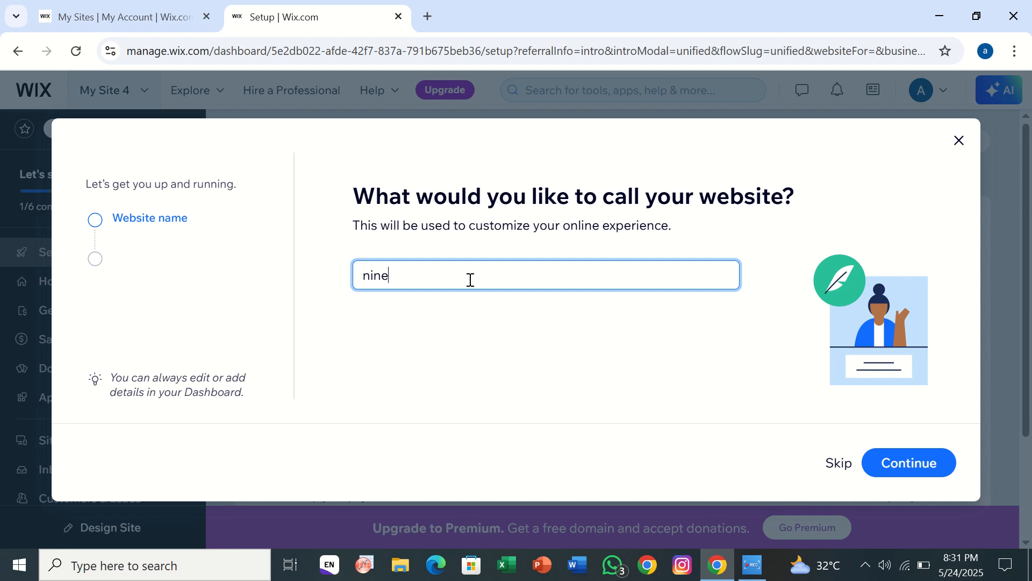
click(890, 454)
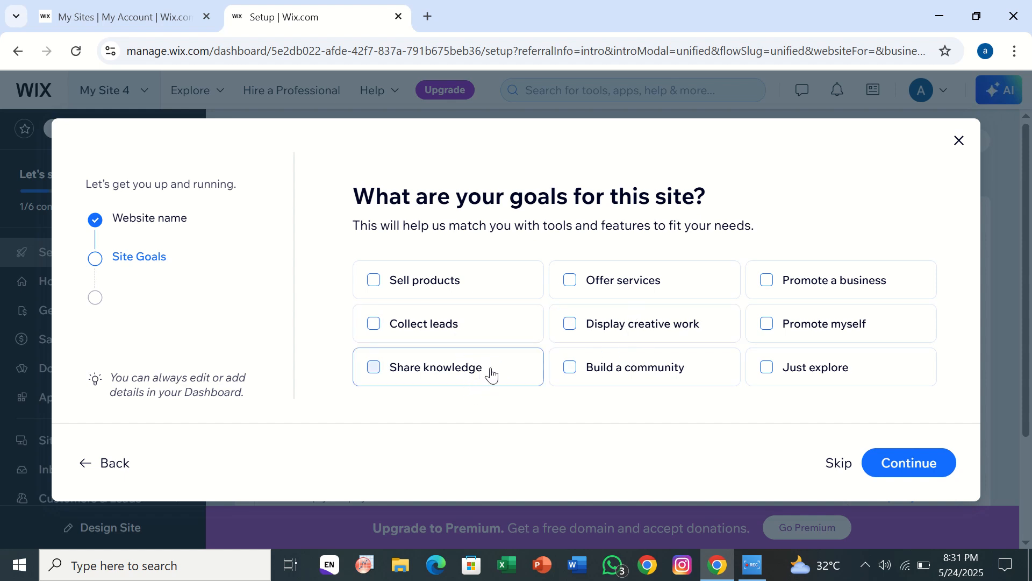
Select Offer services, Display creative work and Share knowledge as the site's goals, and continue
click(600, 295)
click(602, 327)
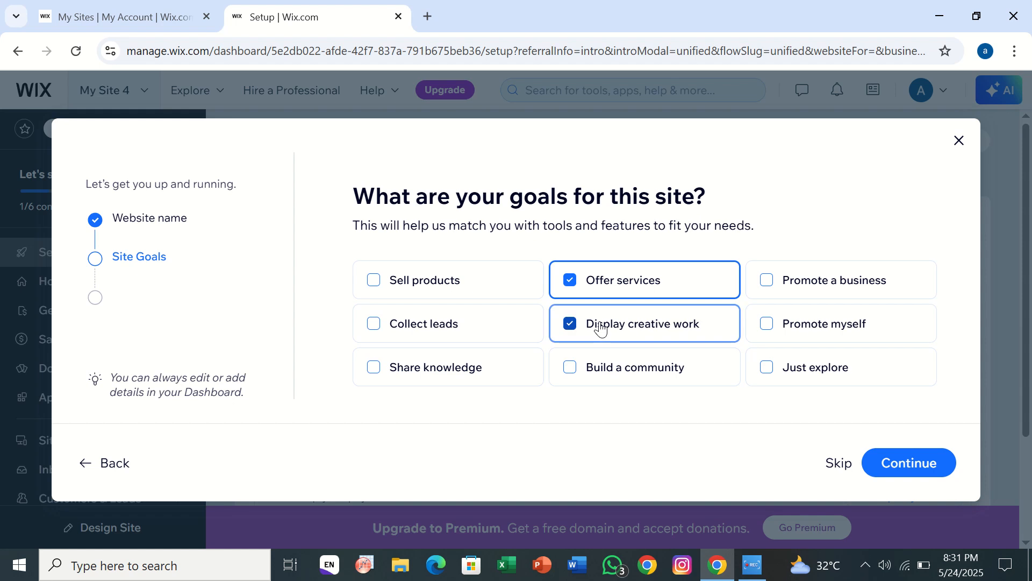
click(417, 379)
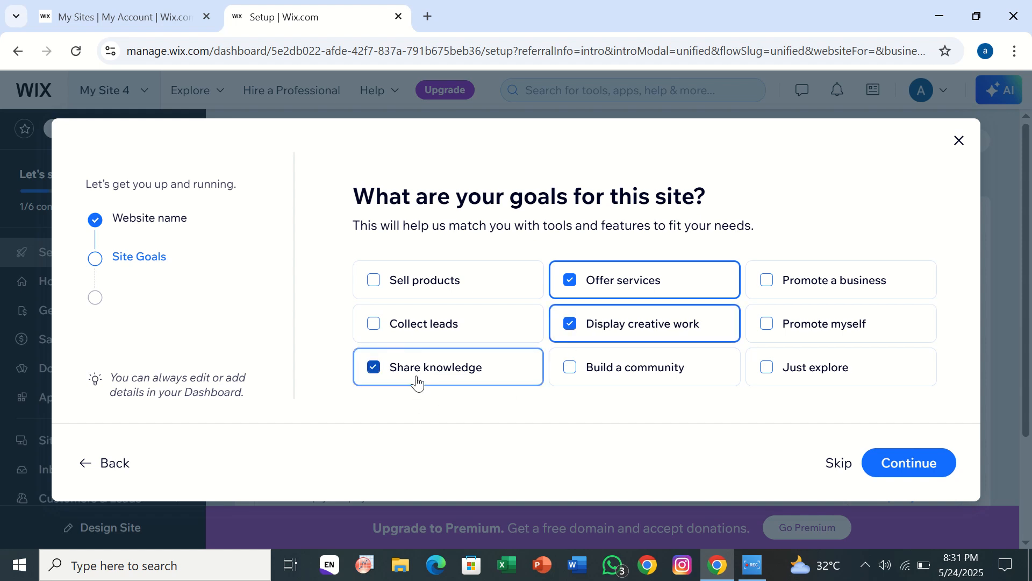
click(886, 476)
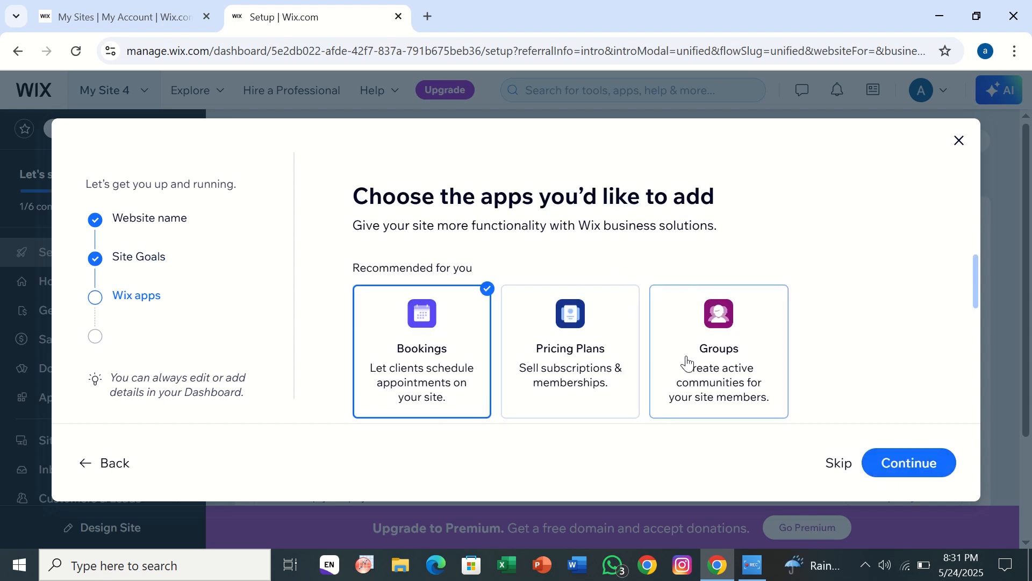
Add the Groups app from the recommended apps to the site
scroll(762, 377, down, 3)
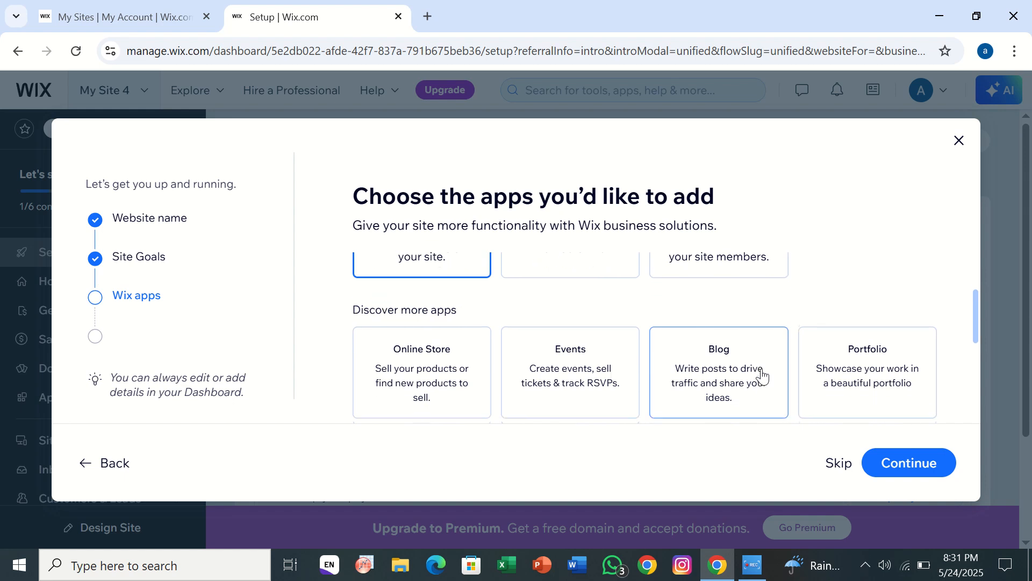
scroll(762, 376, down, 3)
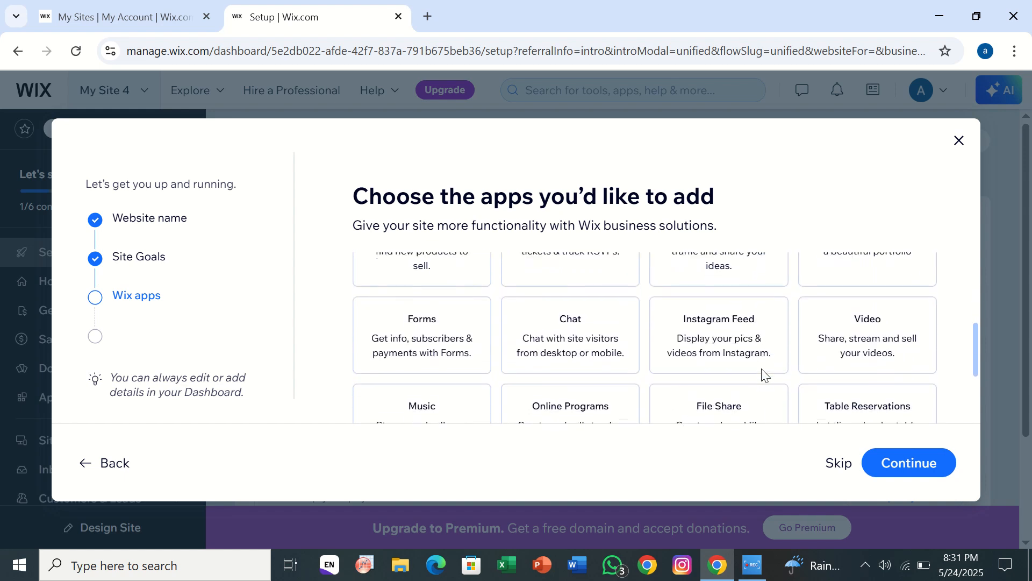
scroll(764, 375, up, 6)
click(680, 369)
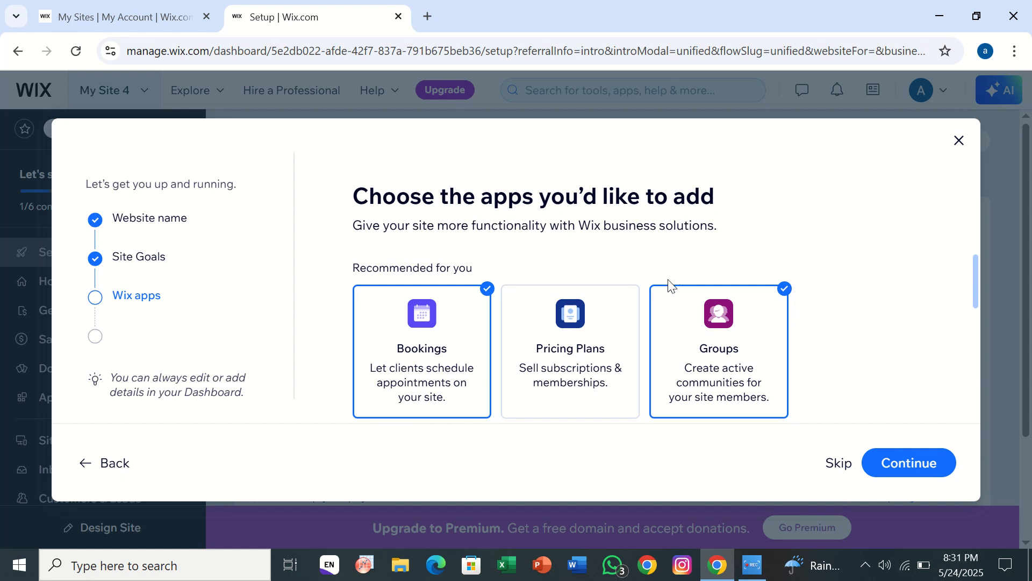
Add the Donations app from the additional apps and finish the setup, continuing to the dashboard
scroll(665, 283, down, 5)
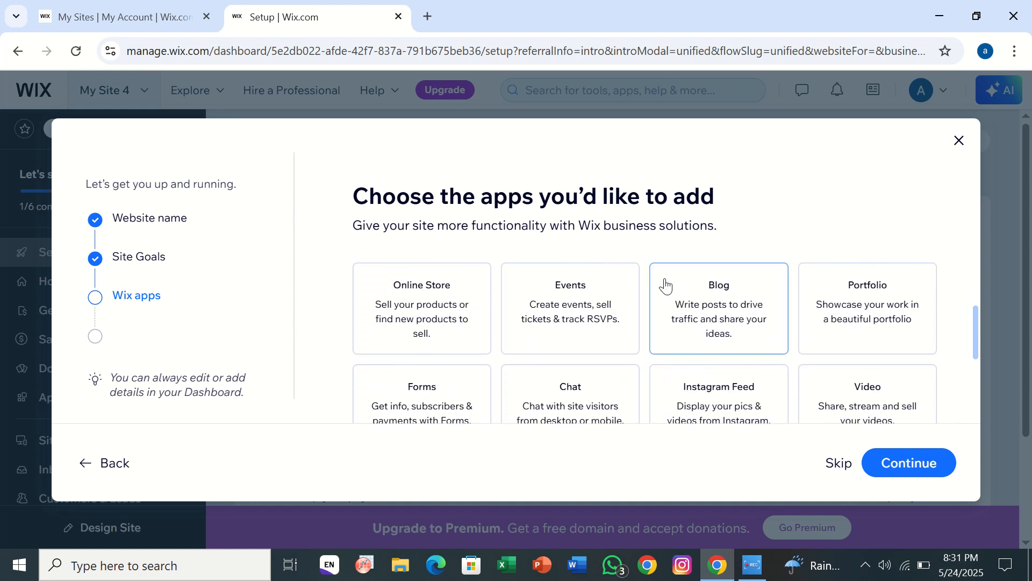
scroll(665, 283, down, 1)
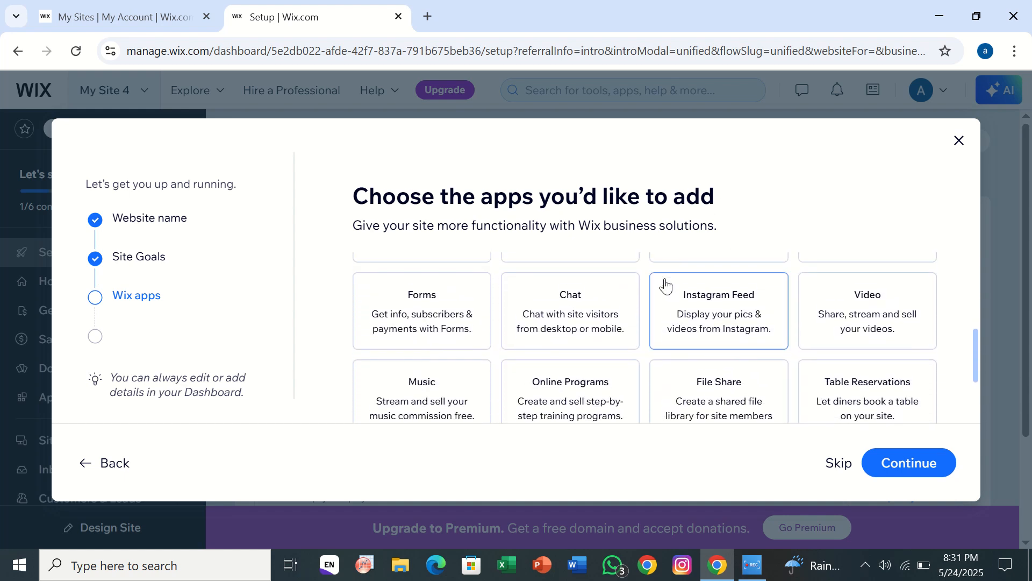
scroll(665, 283, up, 3)
scroll(666, 284, down, 4)
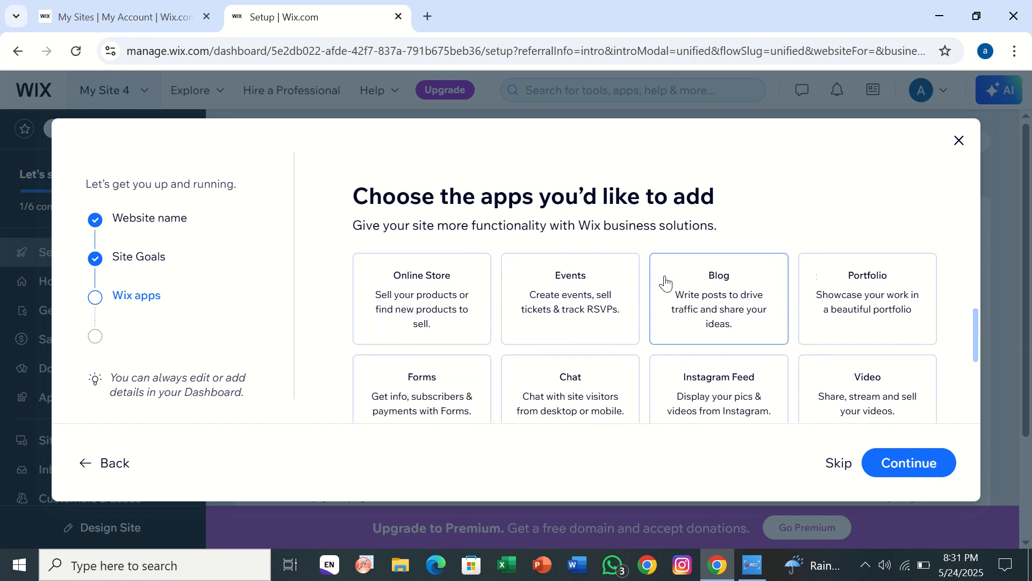
scroll(665, 284, down, 3)
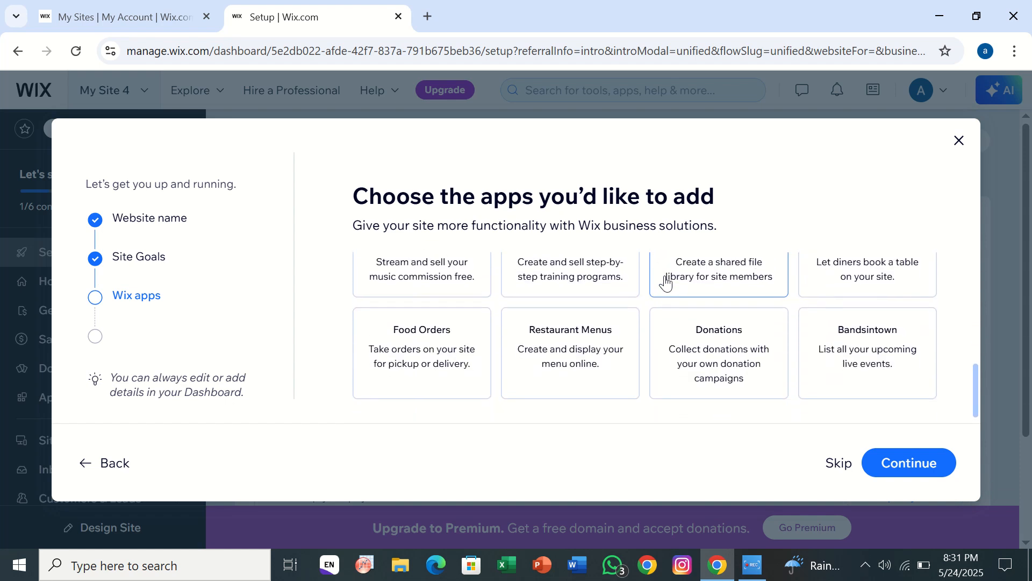
click(706, 378)
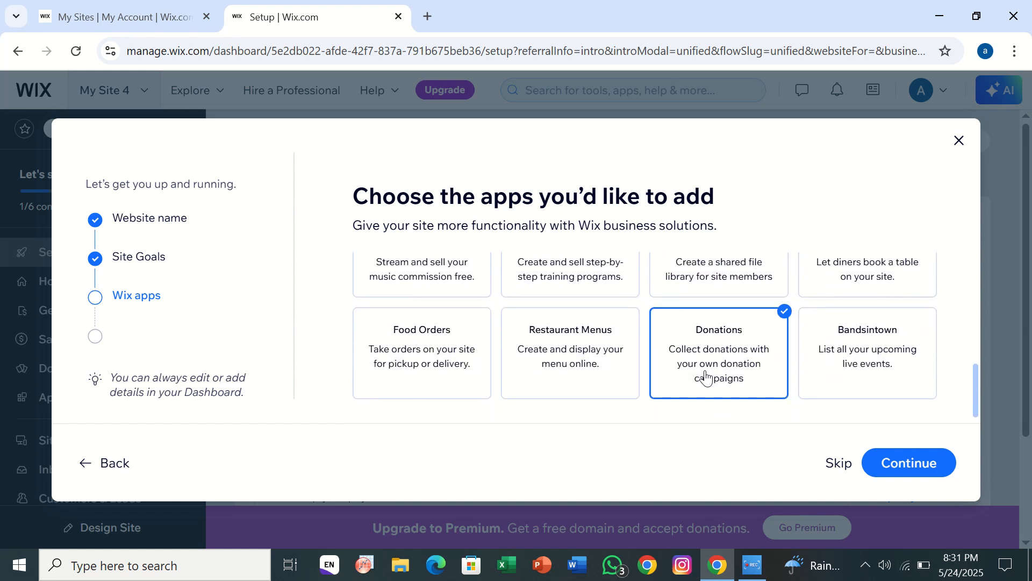
click(916, 464)
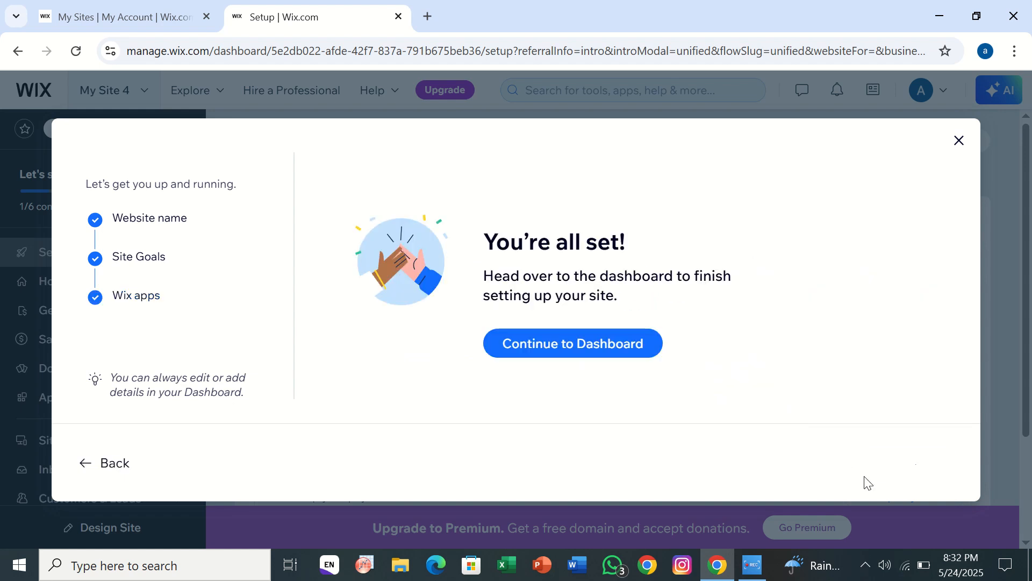
click(612, 355)
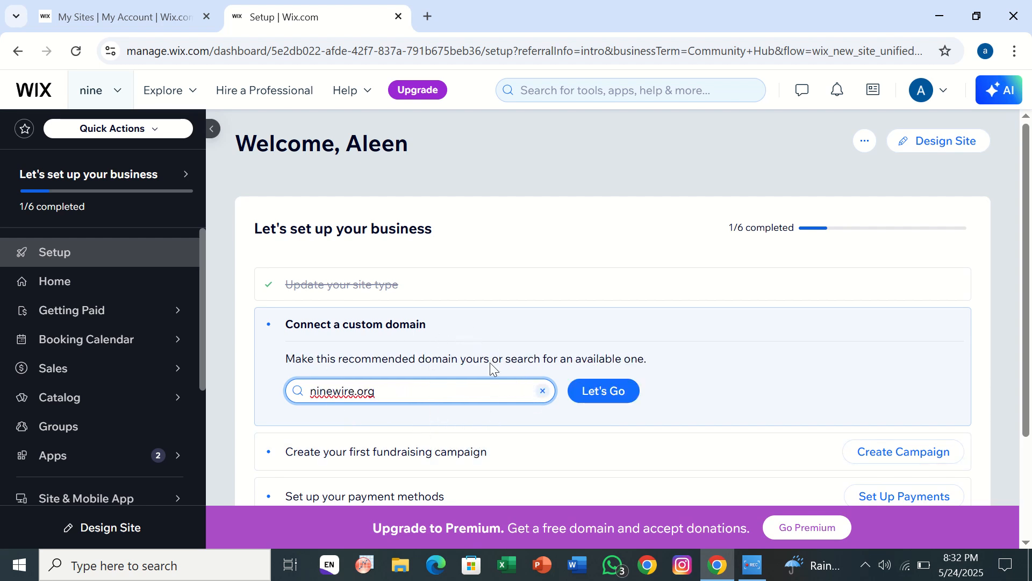
Start designing the website from the business setup checklist and choose to pick a template to customize
scroll(442, 426, down, 2)
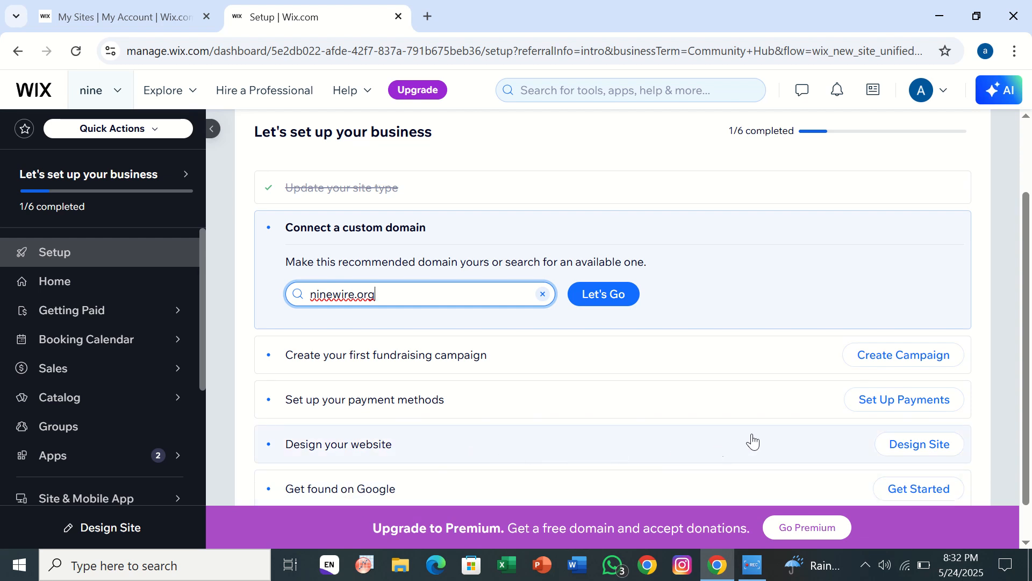
scroll(537, 467, down, 1)
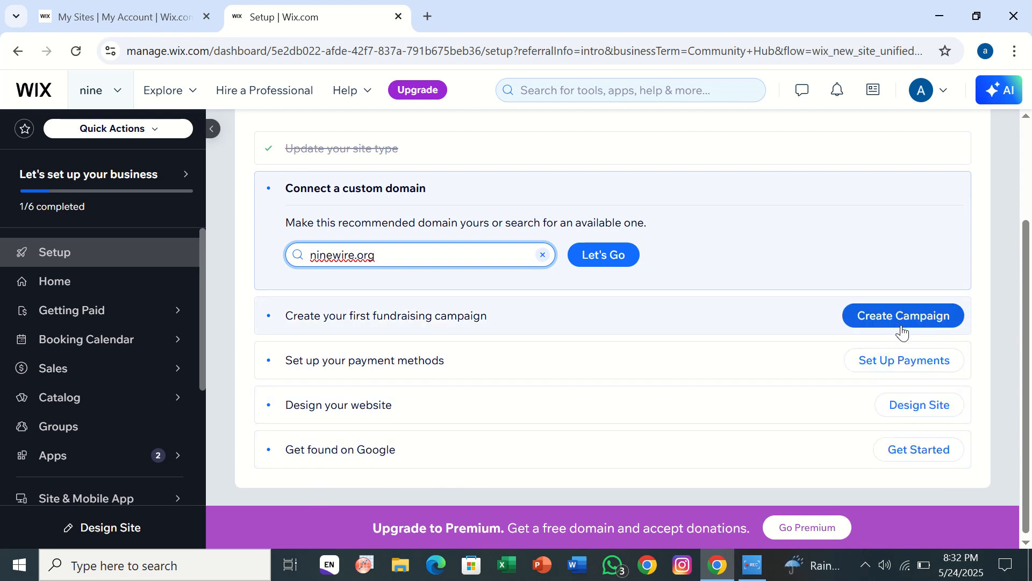
click(907, 407)
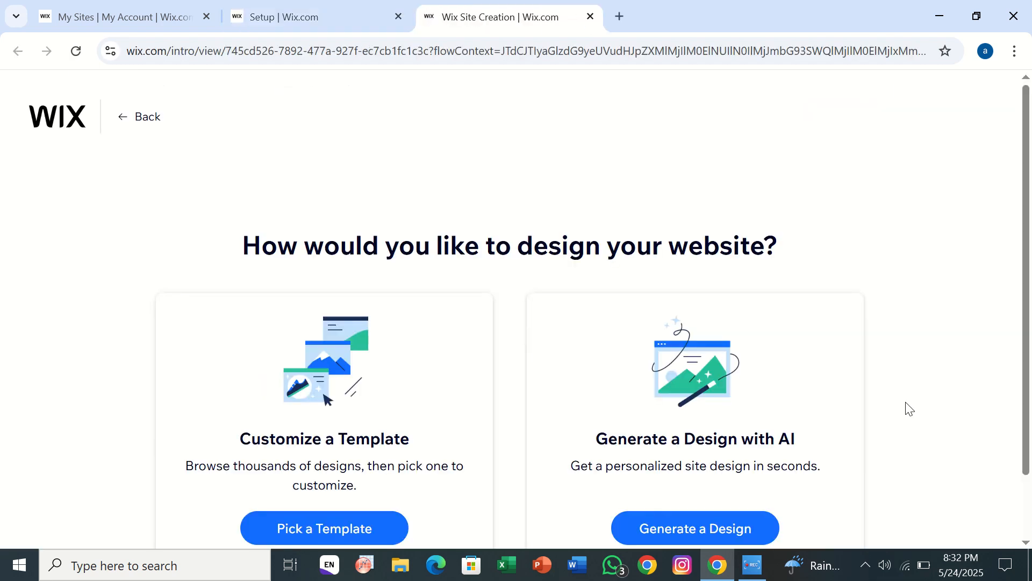
scroll(908, 347, down, 1)
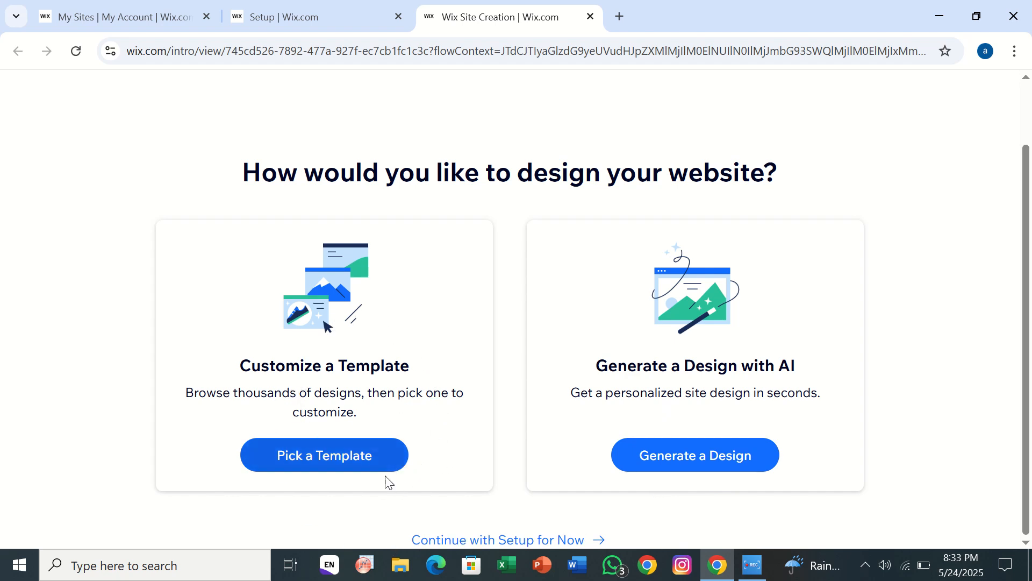
click(346, 461)
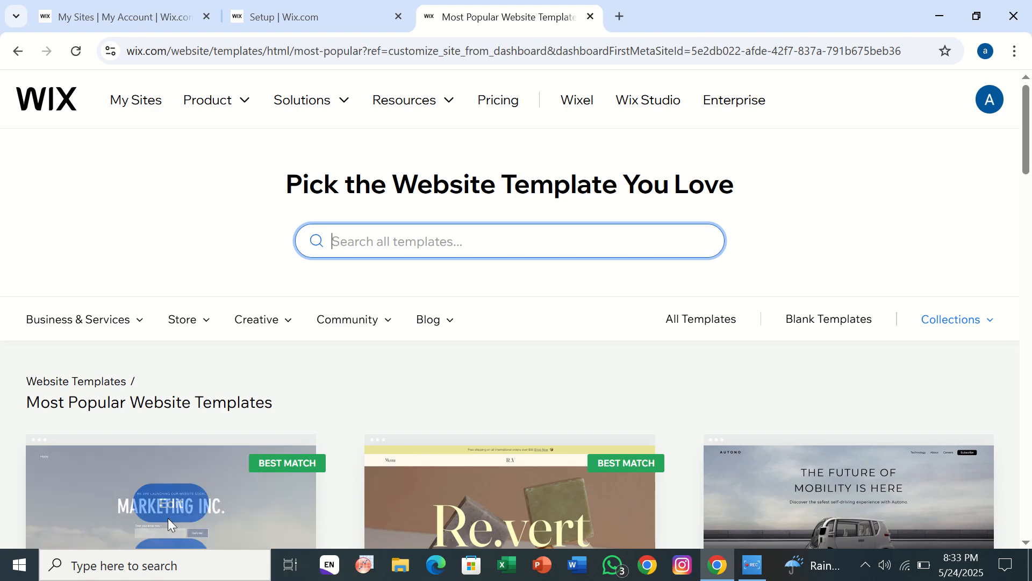
Look through the first page of the most popular website templates
mouse_move(447, 439)
scroll(445, 438, down, 1)
scroll(445, 438, down, 4)
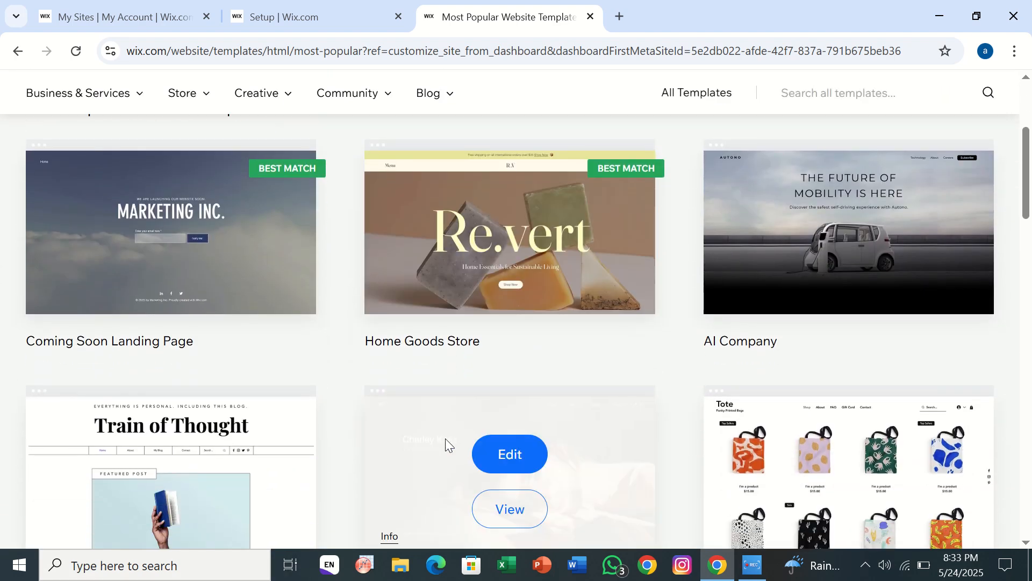
mouse_move(205, 472)
mouse_move(216, 296)
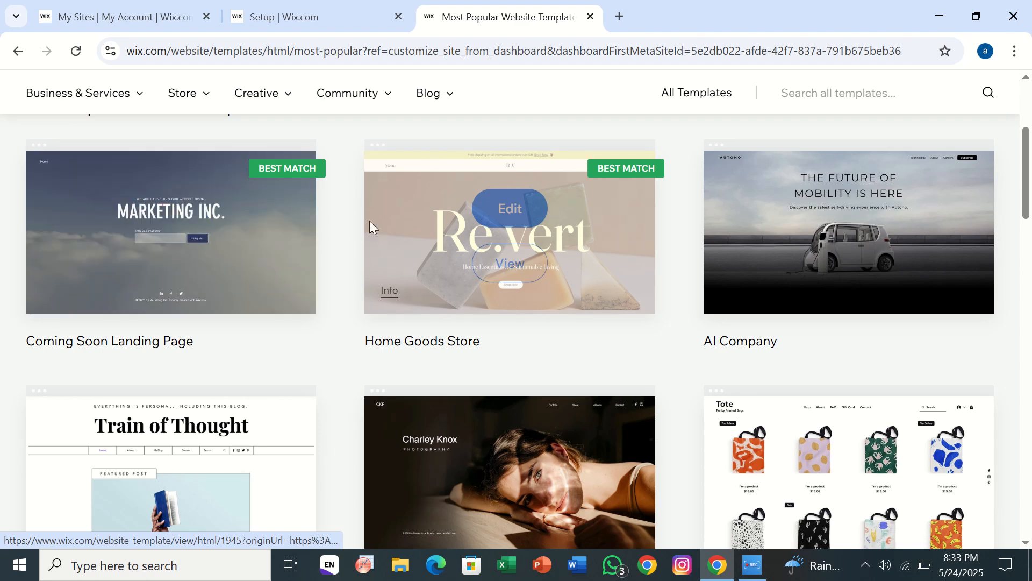
mouse_move(617, 434)
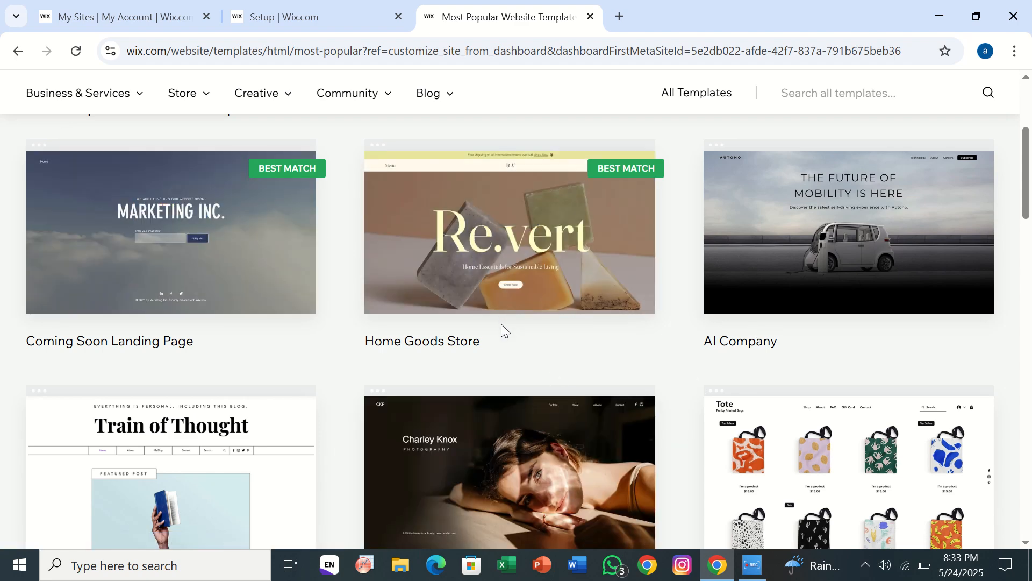
scroll(511, 362, down, 3)
scroll(511, 362, down, 3)
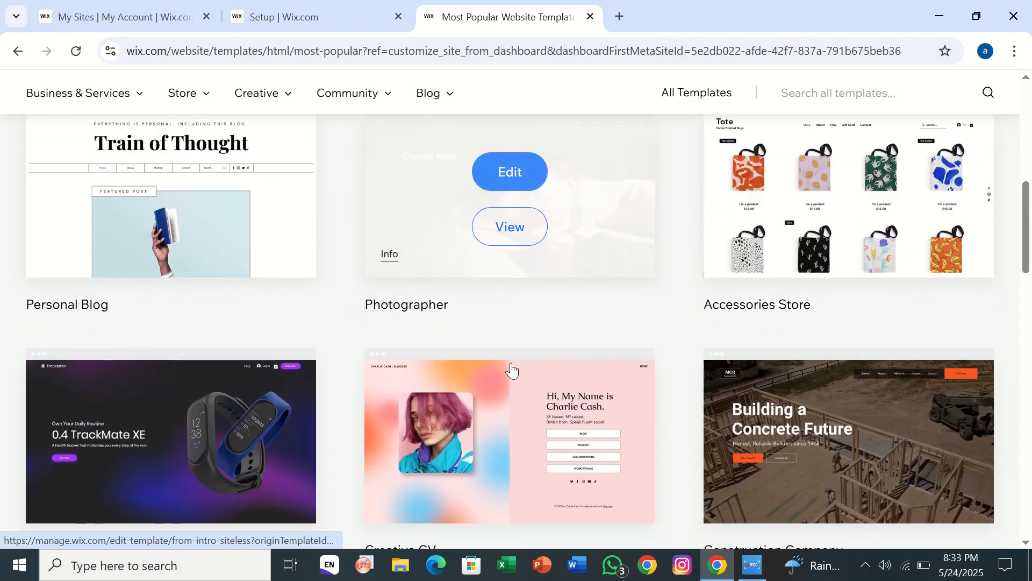
scroll(510, 363, down, 1)
scroll(510, 362, down, 4)
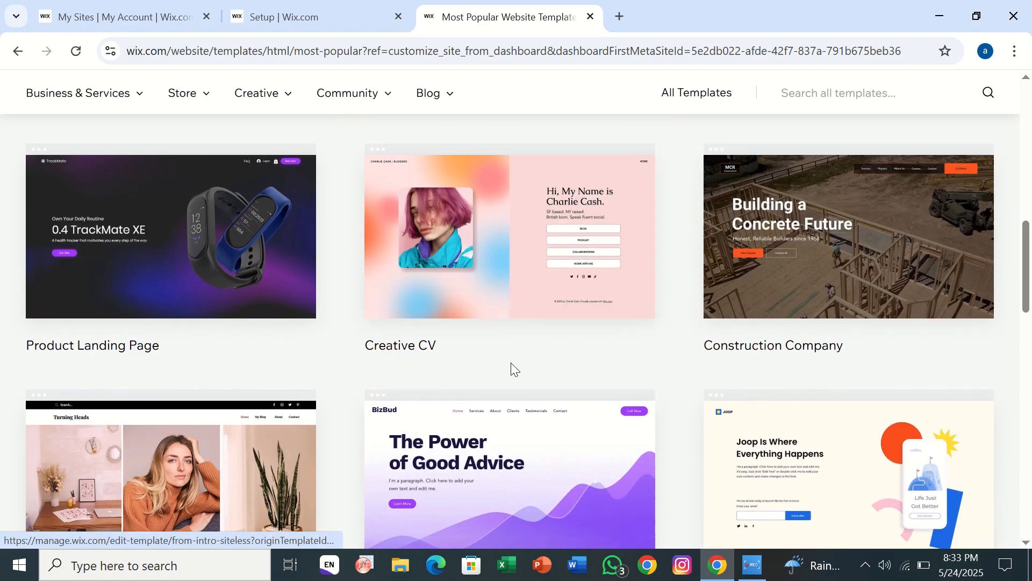
scroll(511, 362, down, 3)
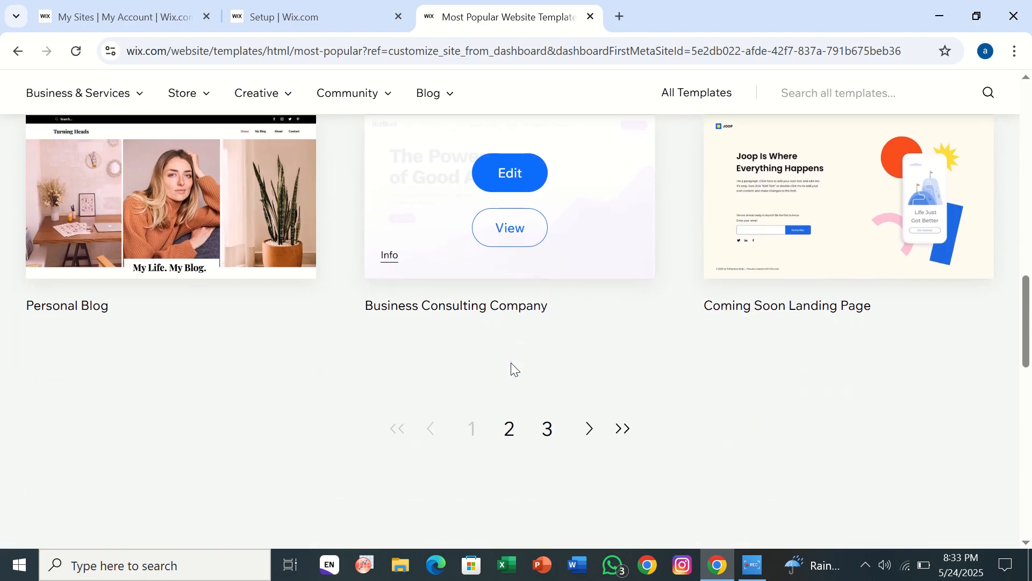
scroll(510, 363, up, 15)
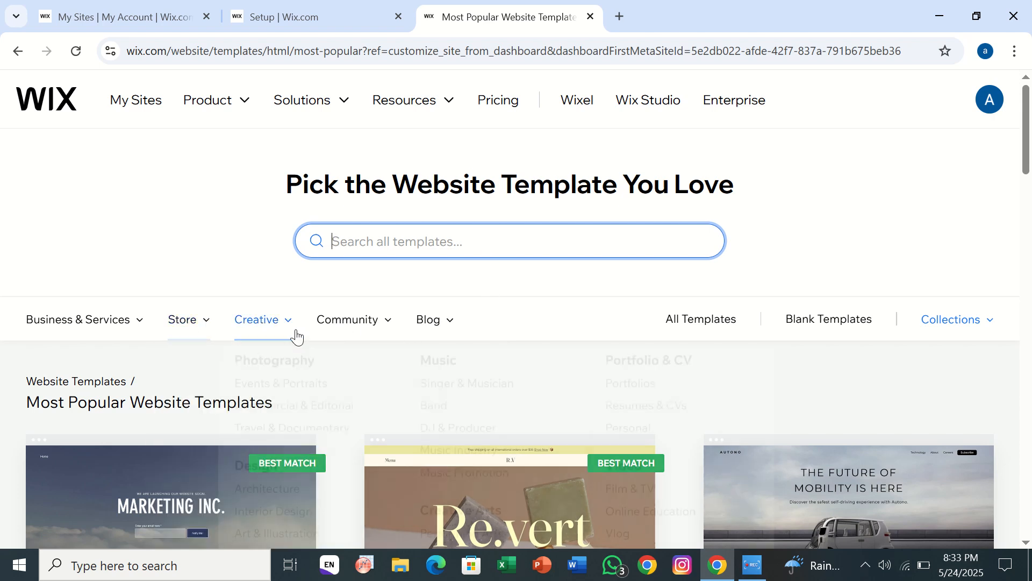
Search all website templates for "community"
mouse_move(422, 326)
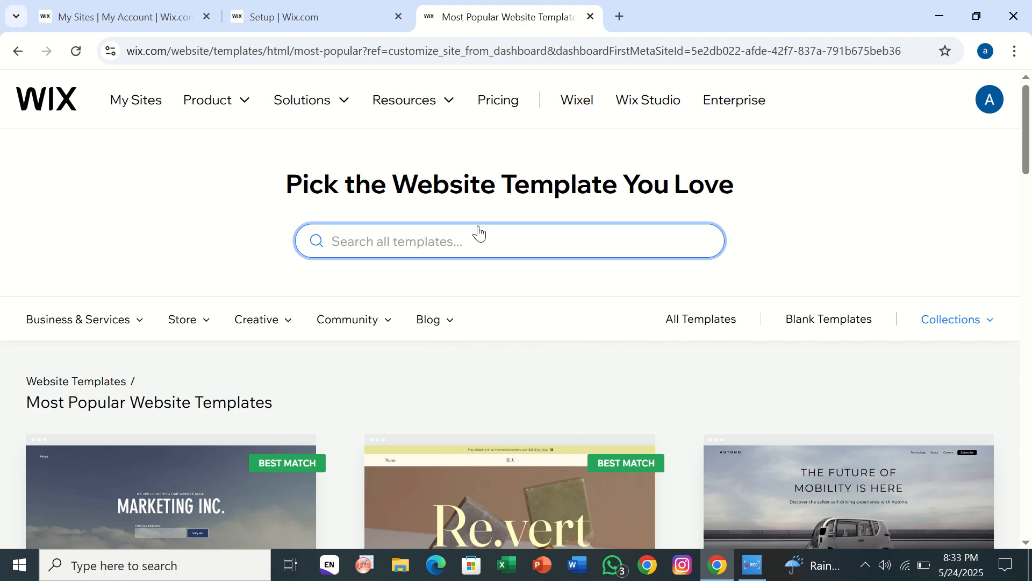
text(community)
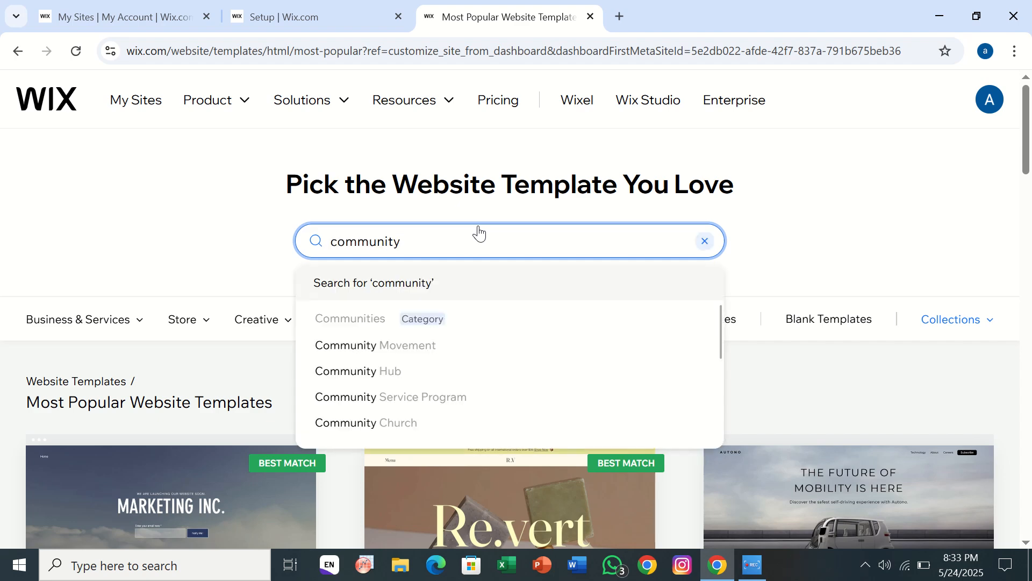
key(Return)
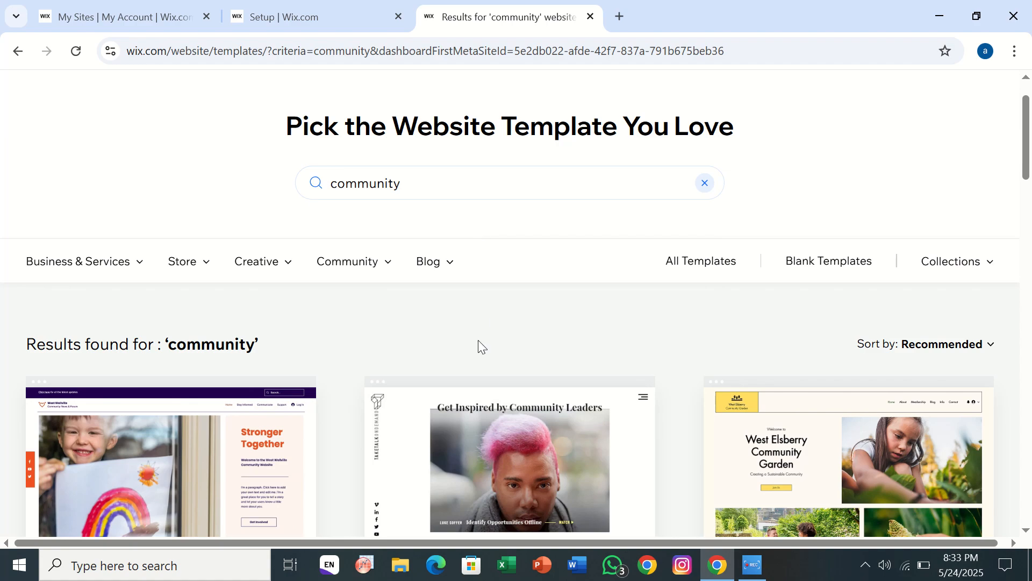
Browse the community templates, open the Community Blog & Forum template for editing and dismiss the Enhance your AI content dialog
scroll(476, 351, down, 3)
scroll(476, 350, down, 3)
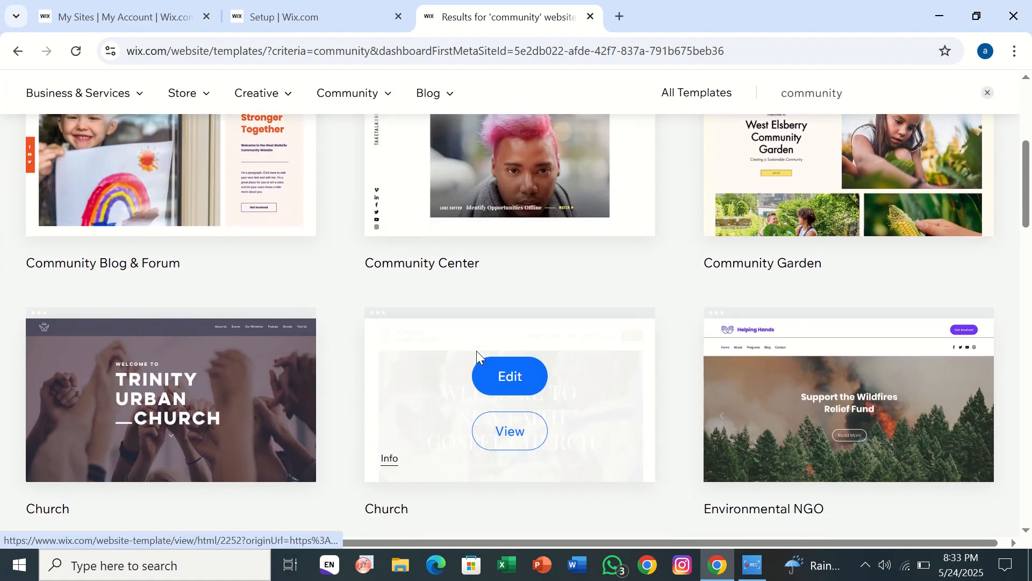
scroll(476, 351, up, 2)
scroll(477, 350, down, 5)
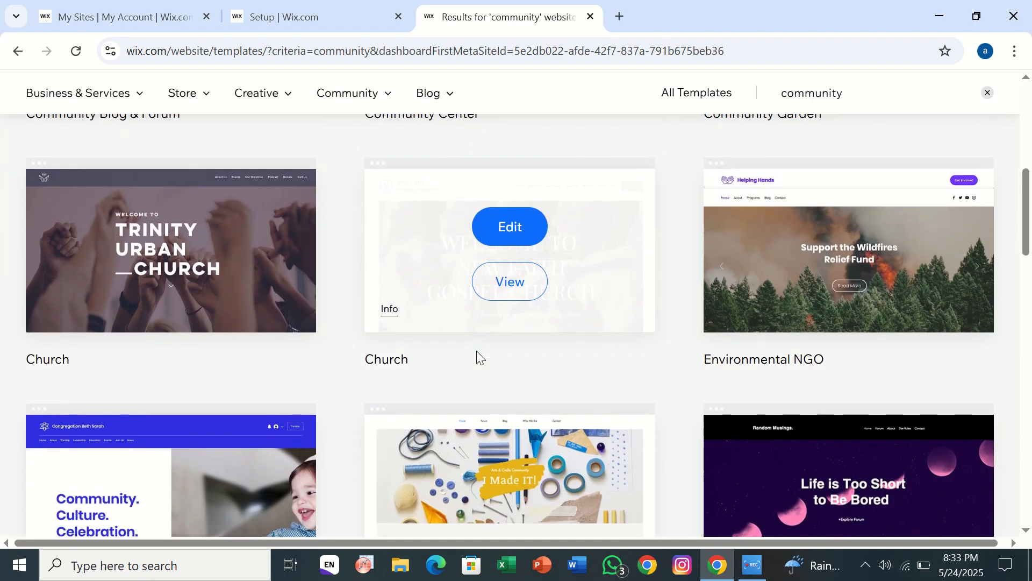
scroll(476, 351, up, 5)
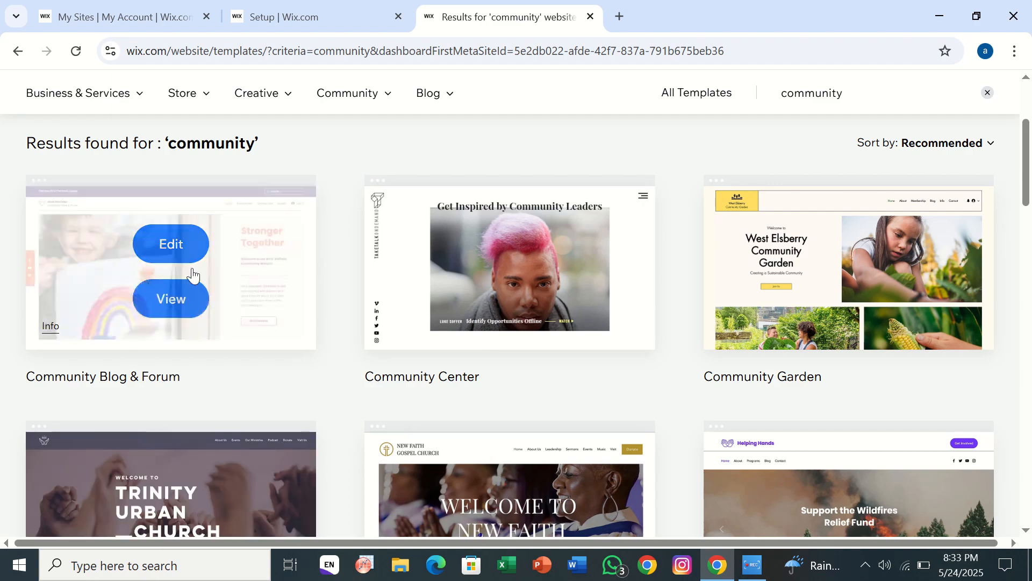
scroll(624, 392, down, 2)
scroll(624, 387, down, 8)
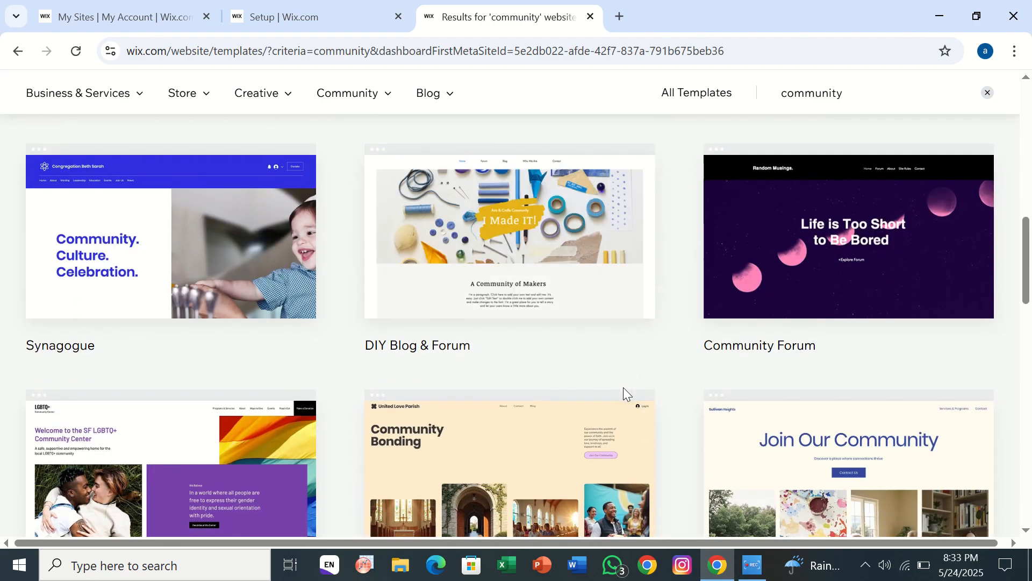
scroll(624, 387, down, 6)
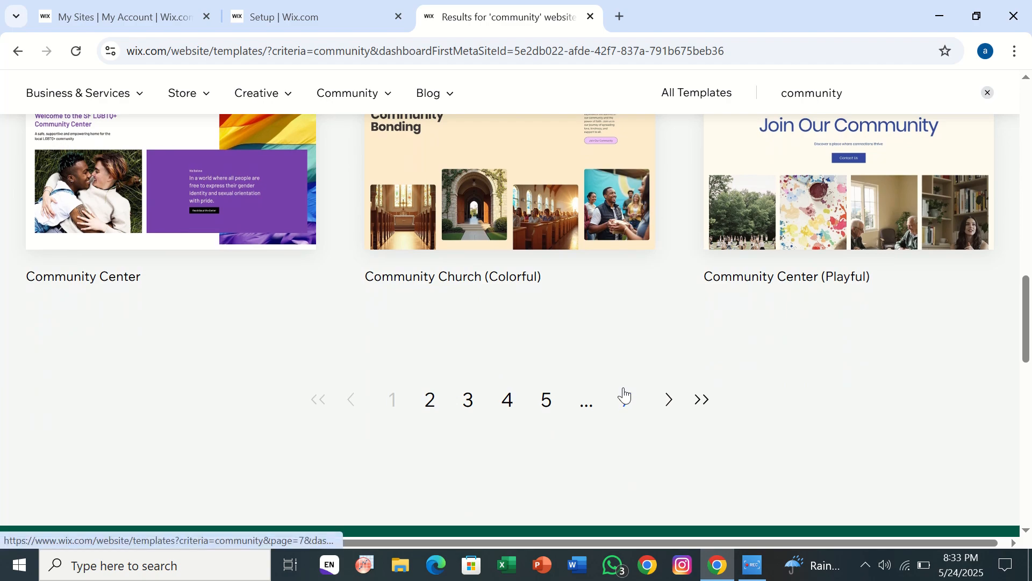
scroll(653, 391, up, 18)
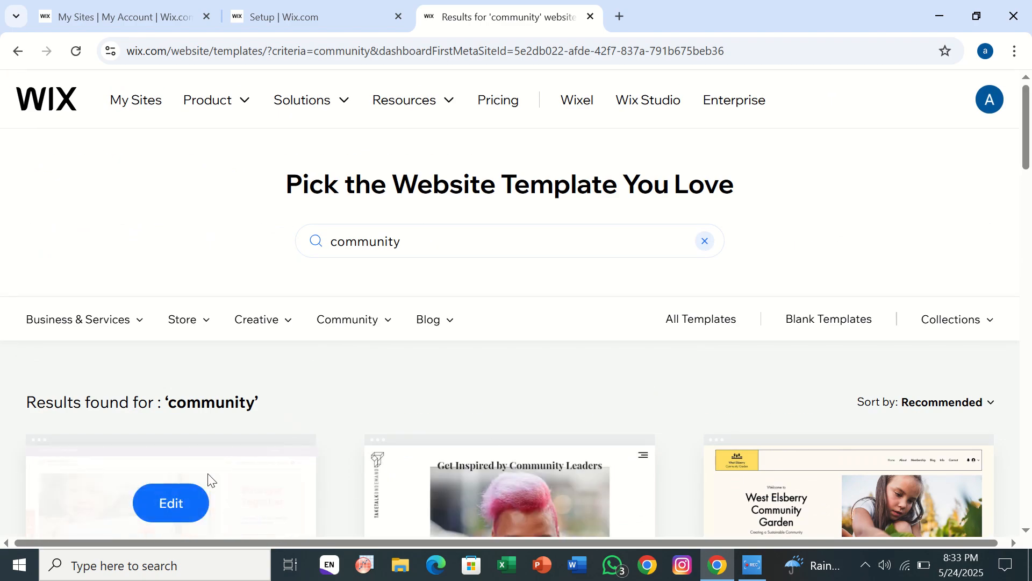
click(178, 509)
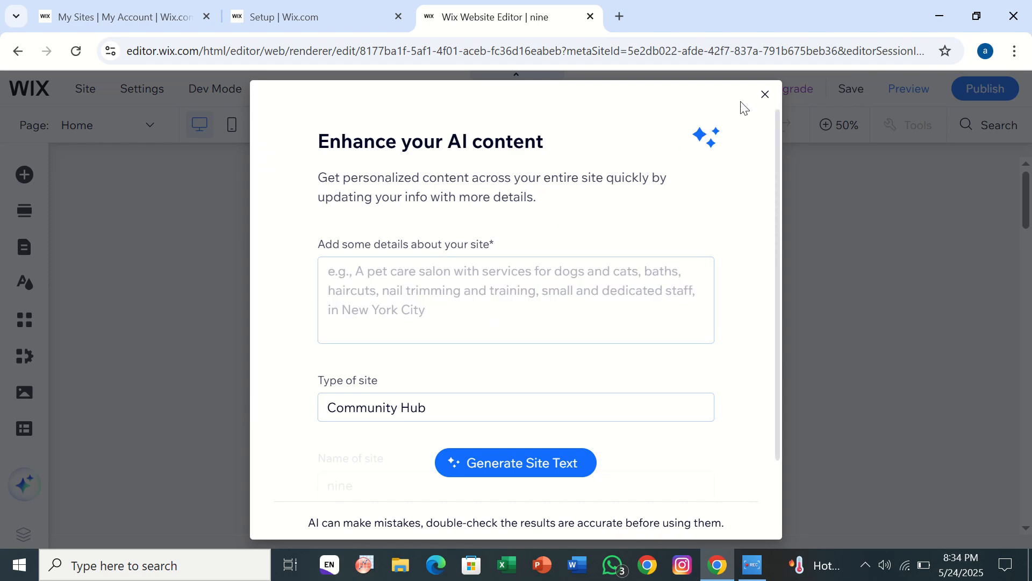
click(764, 95)
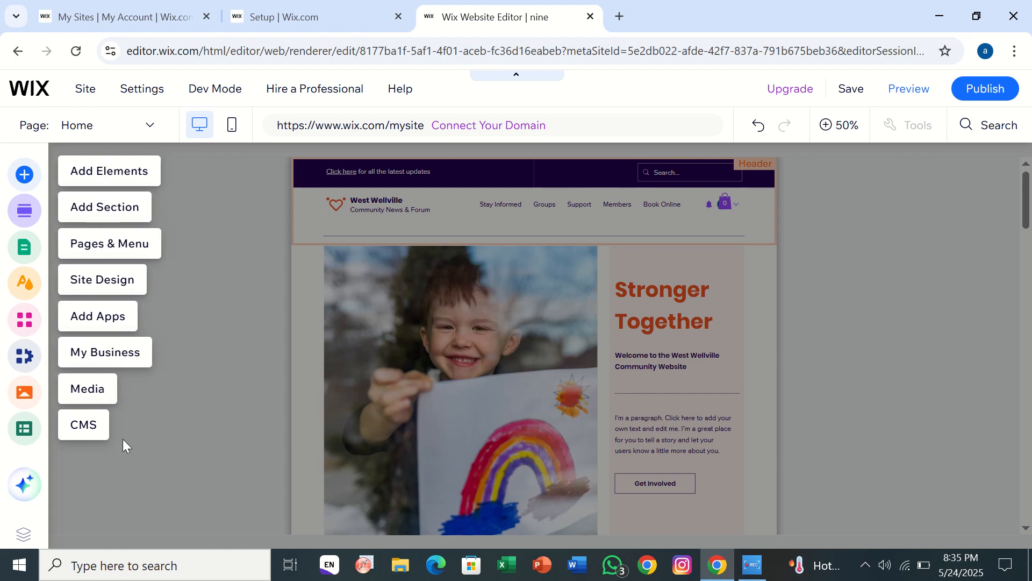
Review the full list of the site's pages, from Home down to the Members Area pages, and close it
click(140, 131)
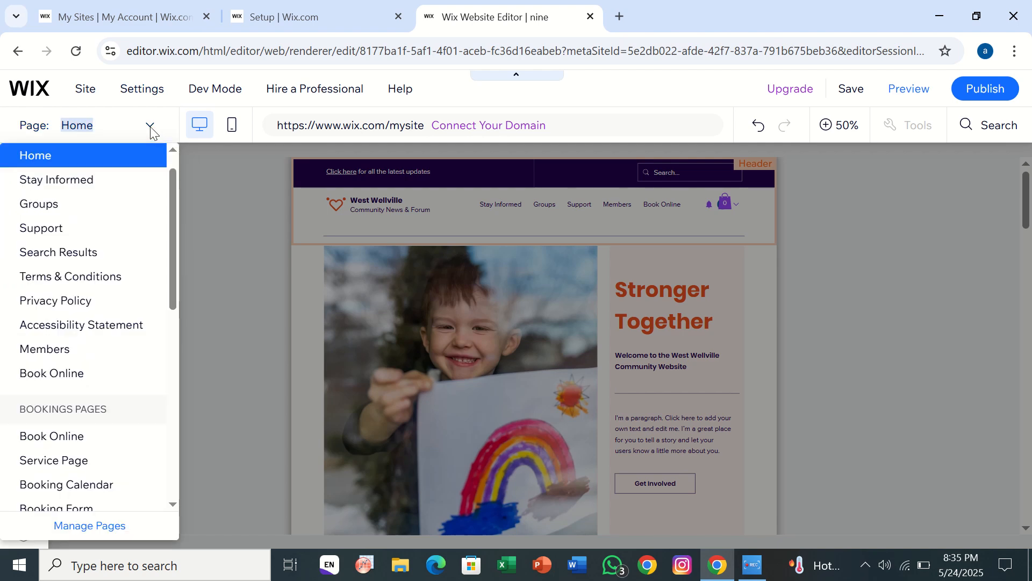
click(151, 131)
click(150, 131)
scroll(88, 456, down, 2)
scroll(87, 456, down, 3)
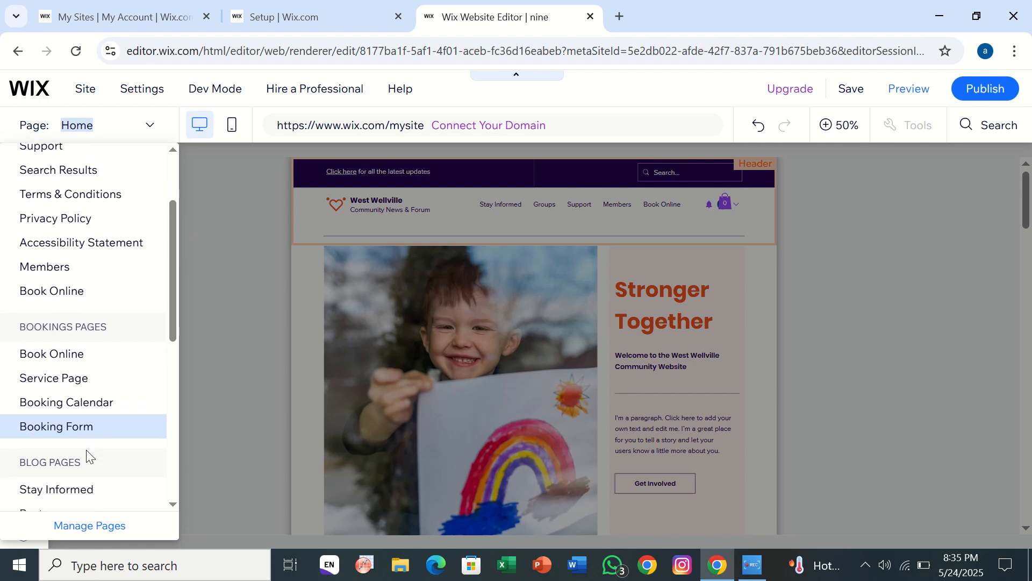
scroll(87, 452, down, 3)
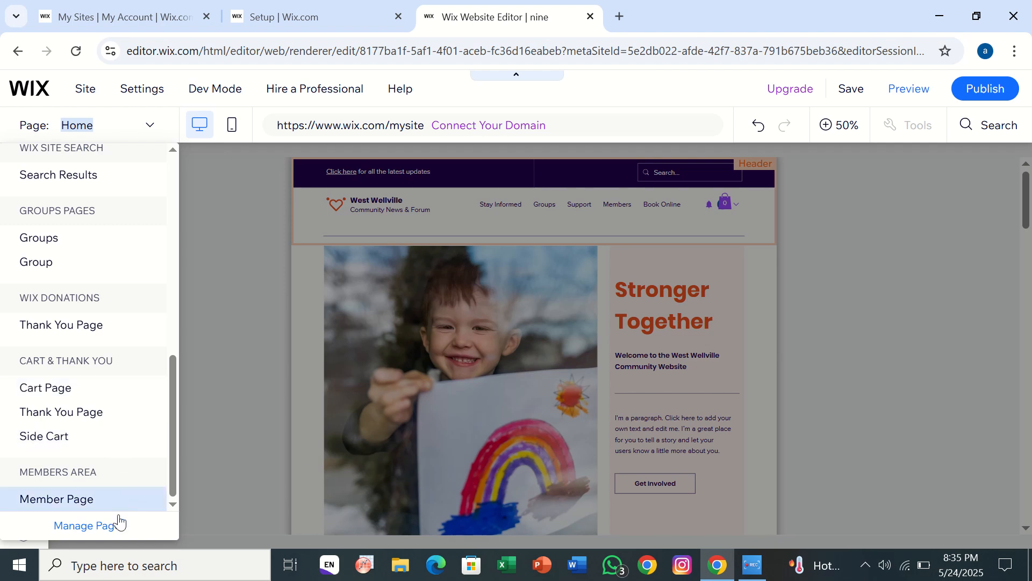
click(232, 399)
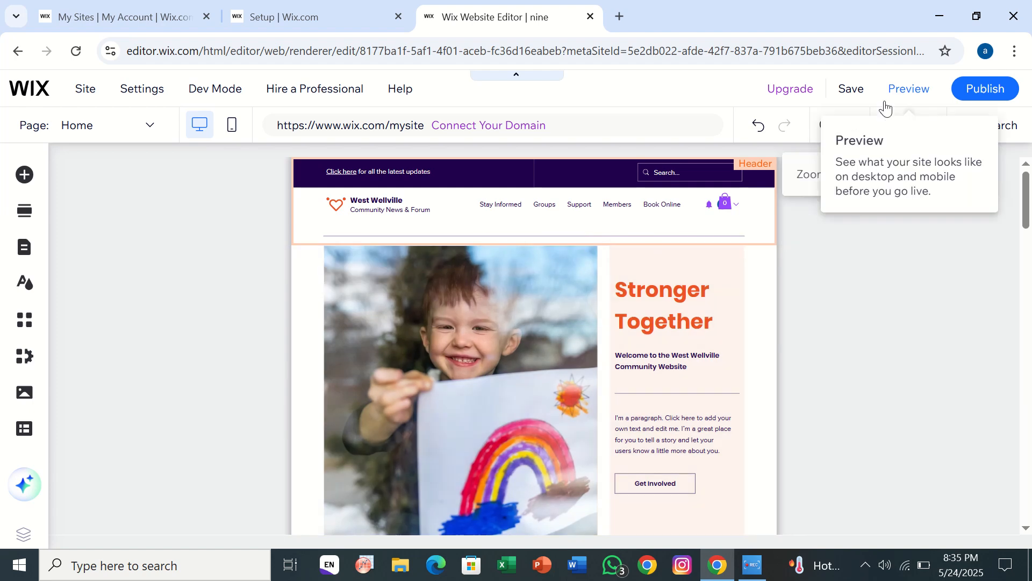
Examine the Home page layout at 100% and in the 50% overview, from the header down to the footer
click(833, 124)
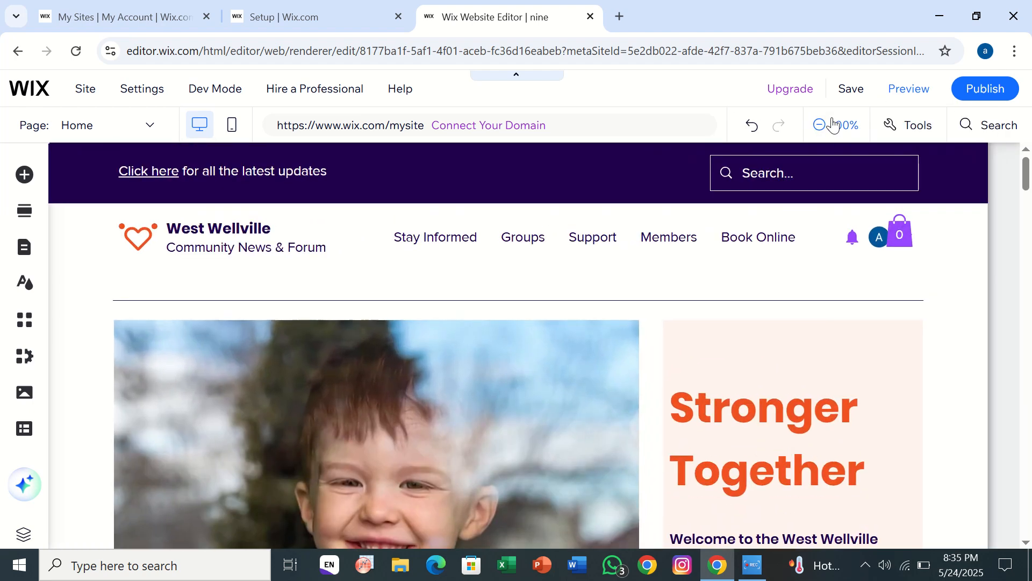
scroll(710, 404, down, 5)
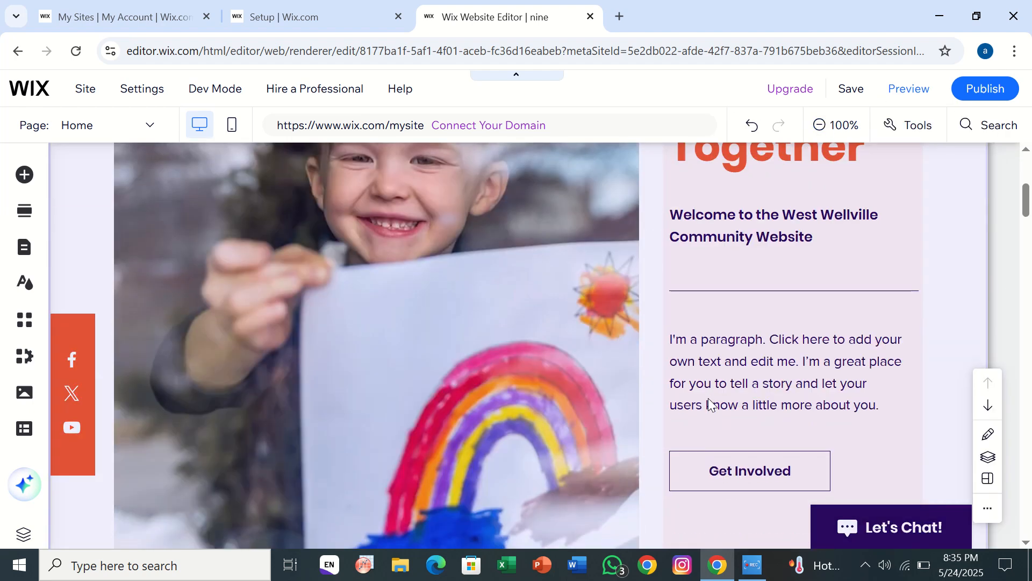
scroll(710, 404, up, 5)
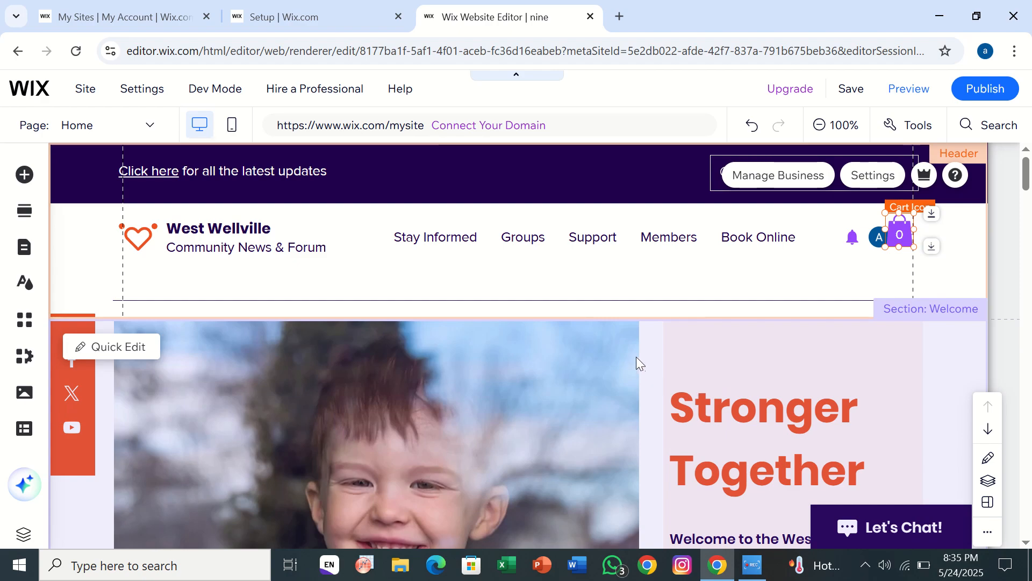
click(832, 121)
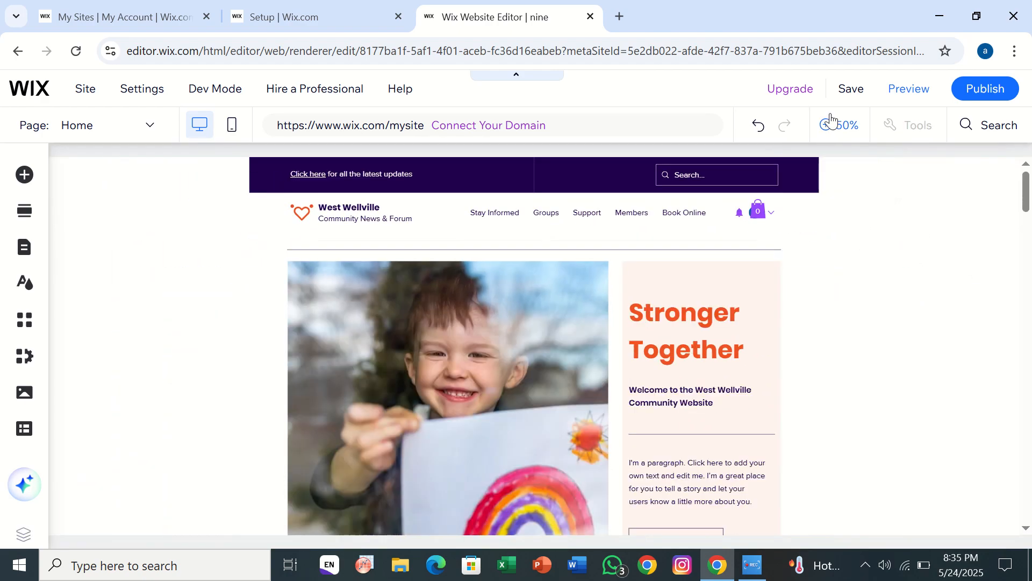
scroll(838, 374, down, 5)
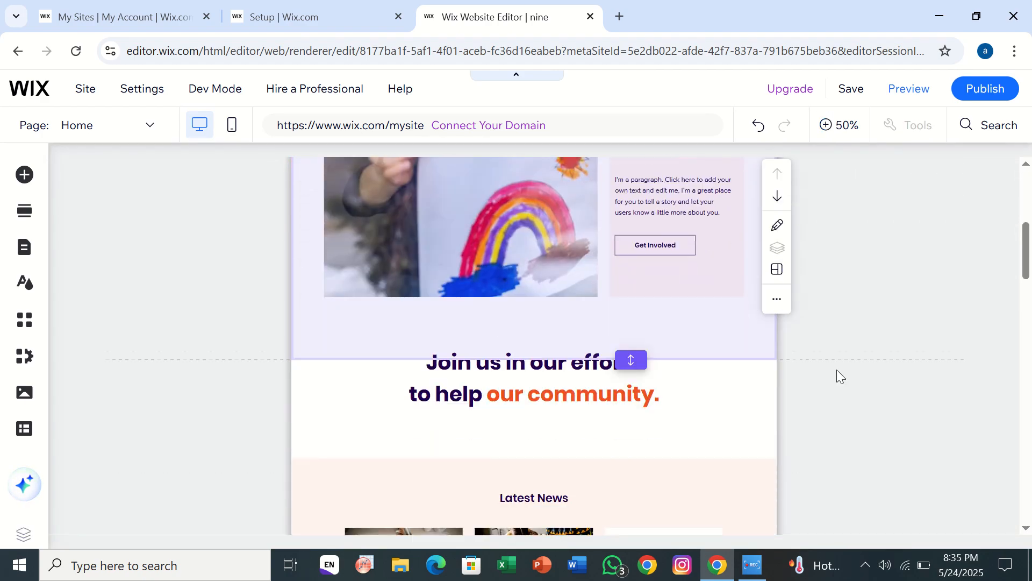
scroll(836, 370, down, 10)
scroll(837, 370, down, 10)
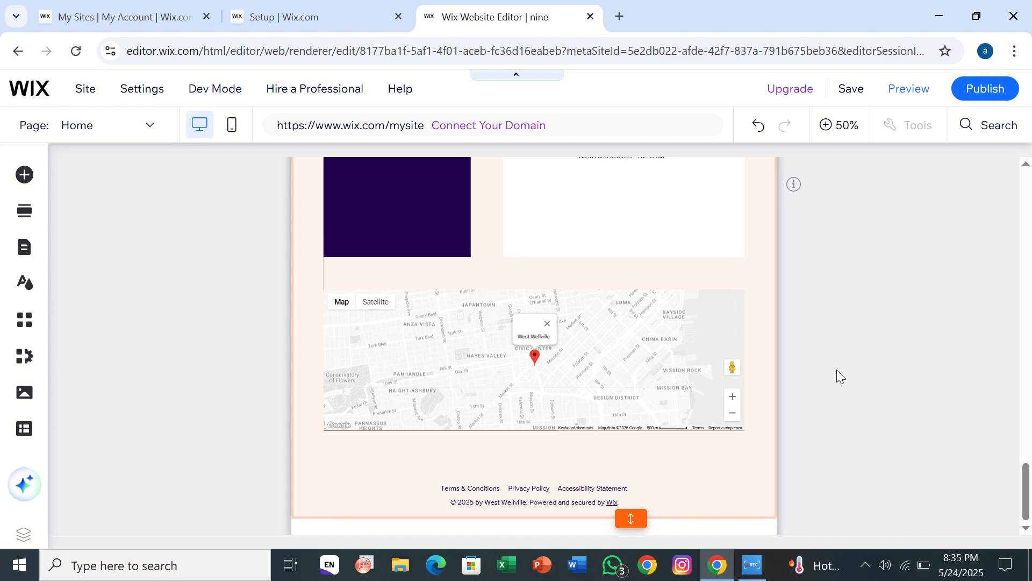
scroll(837, 370, up, 20)
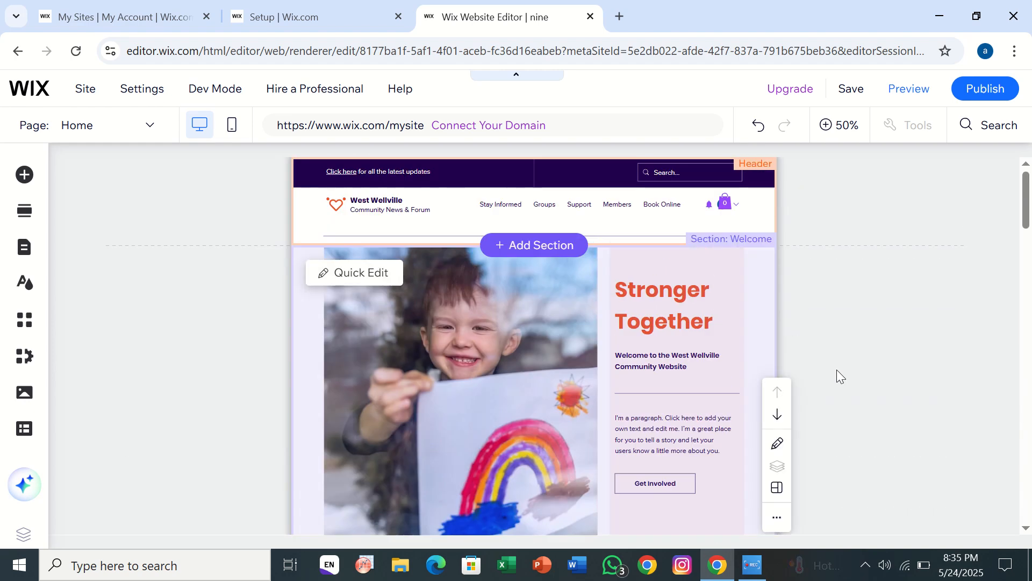
Open the site's page manager and review the pages in the site menu, from Home to Book Online
click(156, 123)
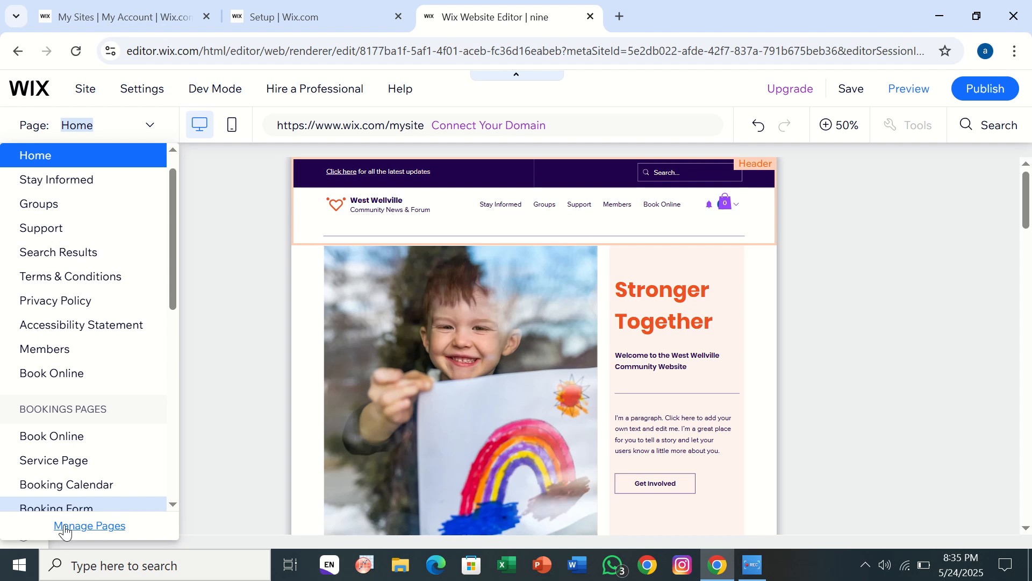
click(95, 524)
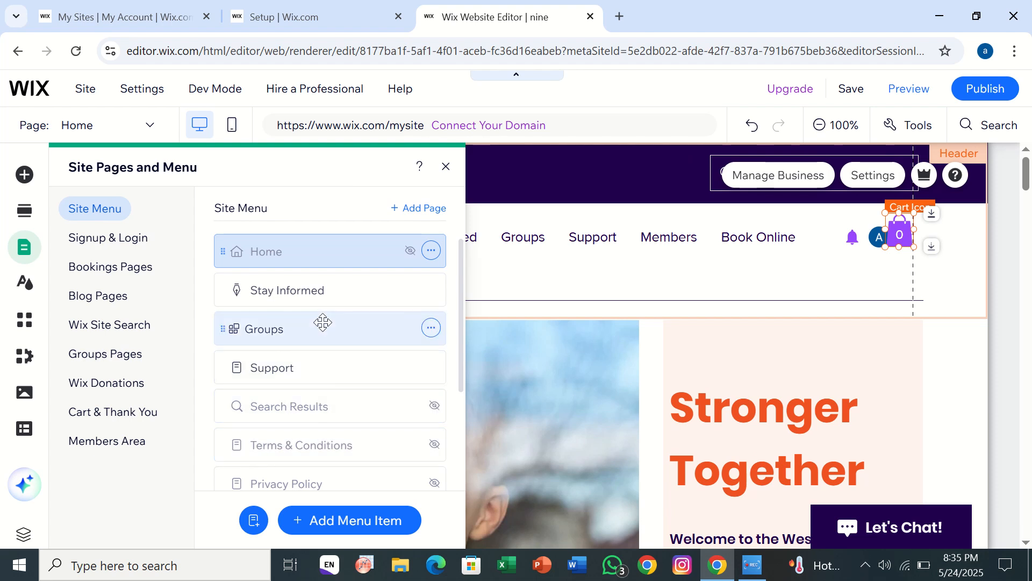
mouse_move(321, 324)
mouse_down()
mouse_move(322, 433)
mouse_move(309, 319)
mouse_up()
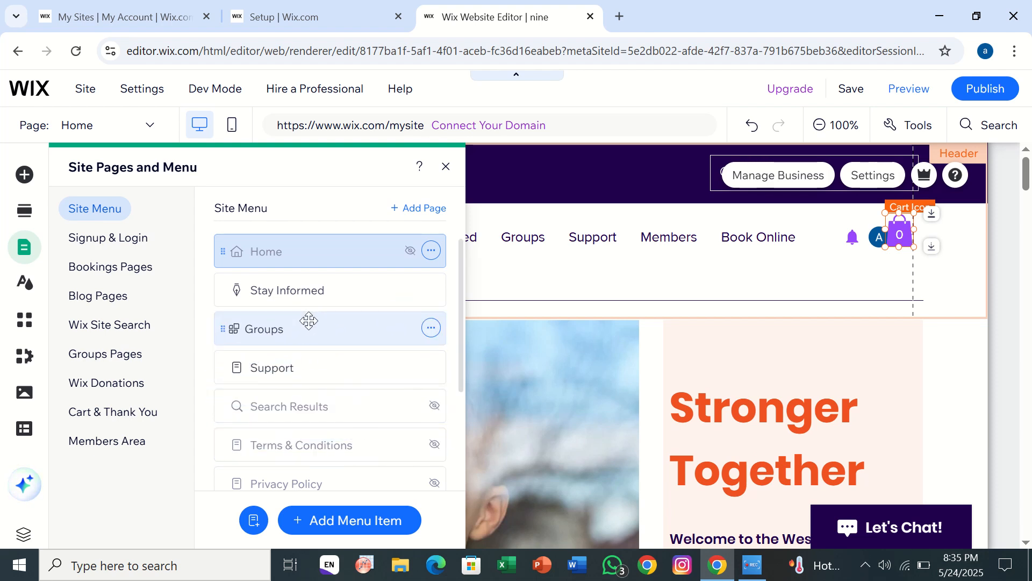
scroll(373, 442, down, 3)
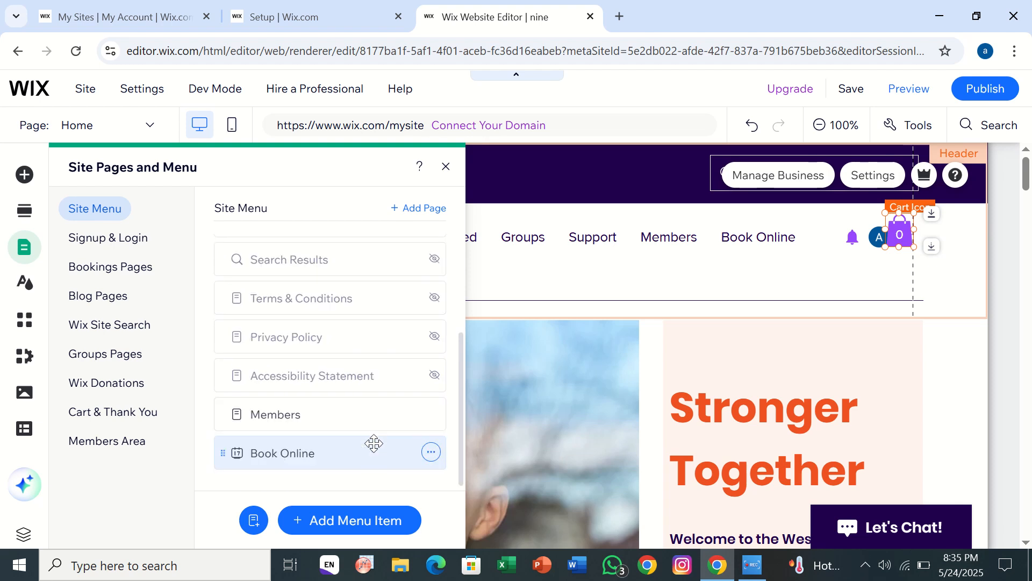
scroll(374, 442, up, 3)
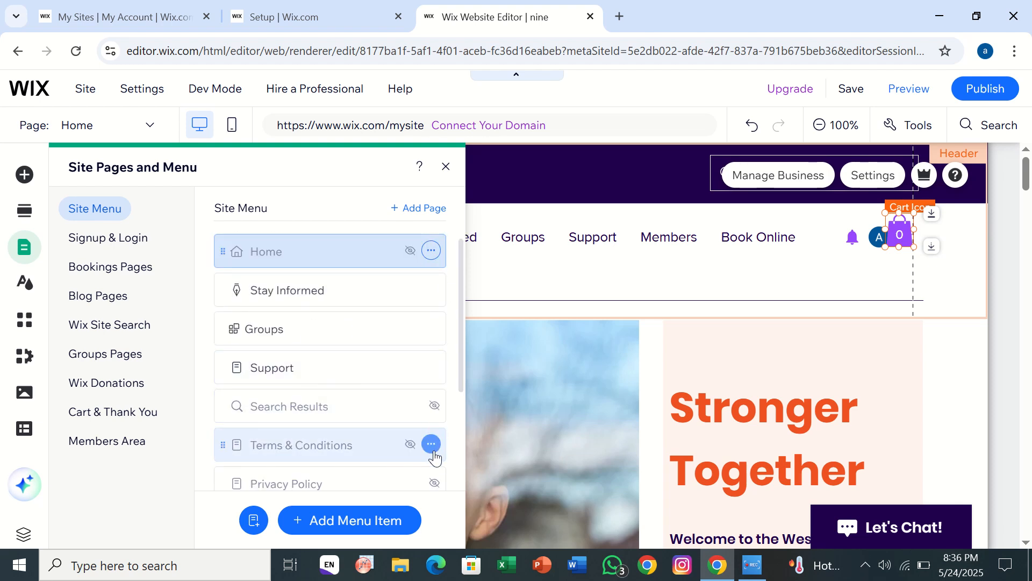
scroll(431, 463, down, 3)
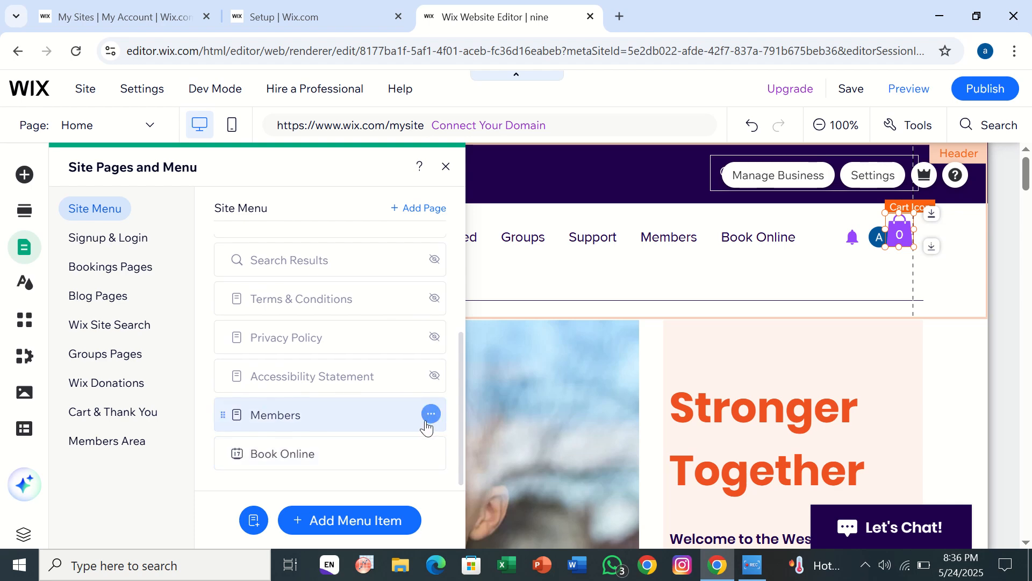
Delete the Members page from the site menu
click(430, 414)
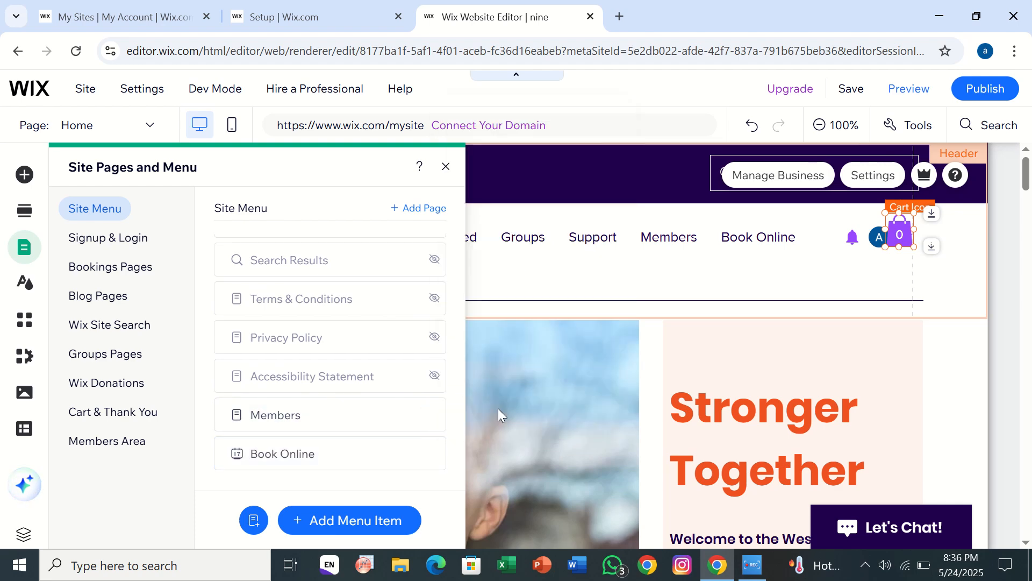
click(499, 416)
click(721, 379)
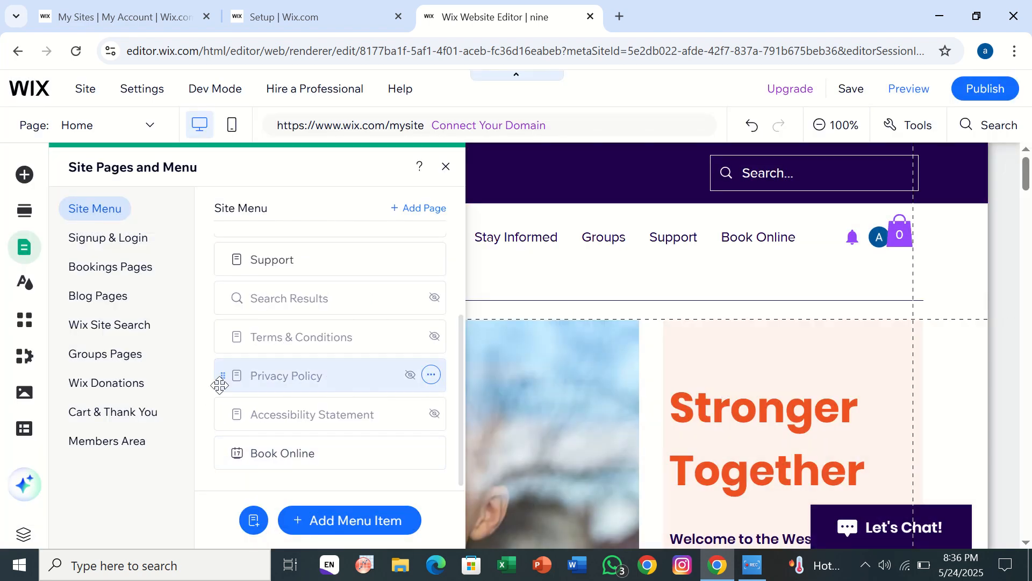
Add a page with the Team grid design from the About page templates, accept the name About and close the page manager
scroll(239, 372, up, 3)
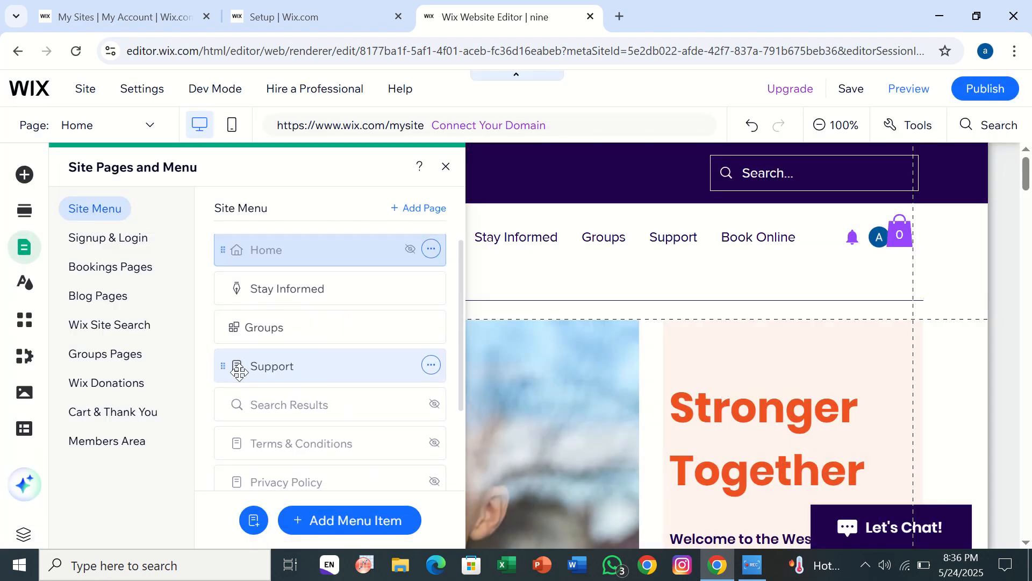
scroll(240, 372, down, 1)
scroll(239, 372, up, 1)
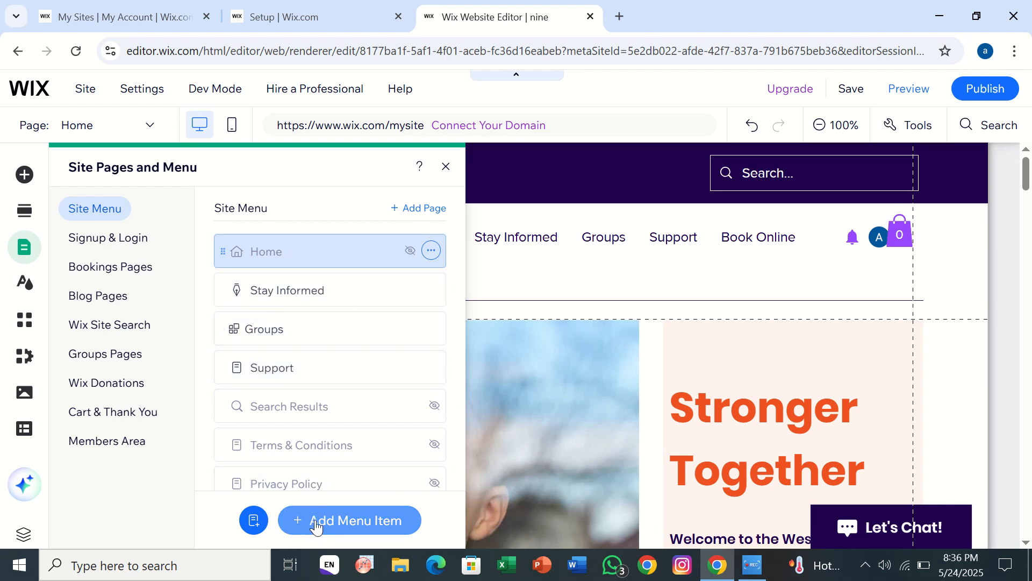
click(417, 214)
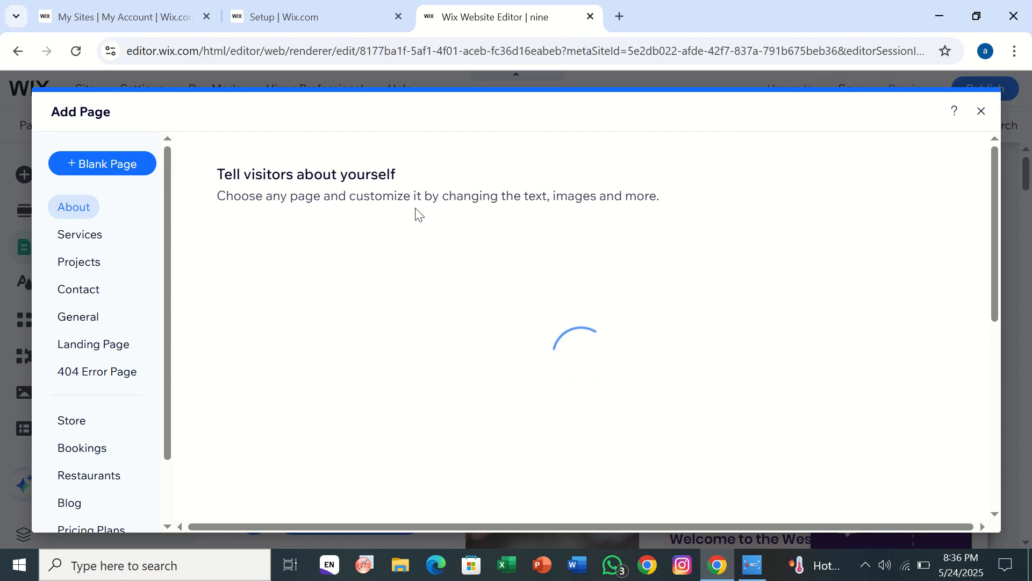
mouse_move(398, 376)
scroll(398, 376, down, 5)
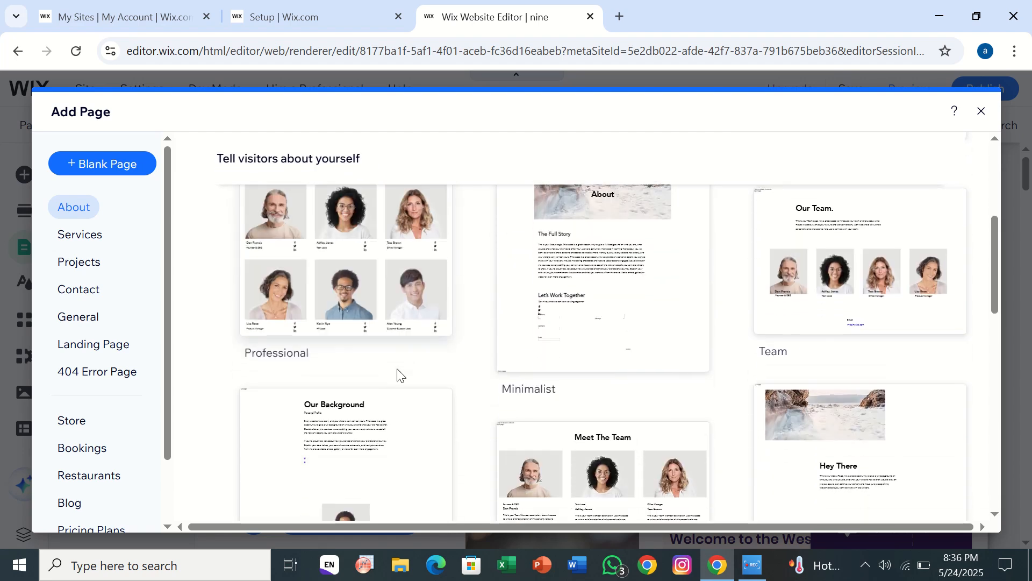
scroll(398, 376, down, 3)
scroll(398, 377, down, 3)
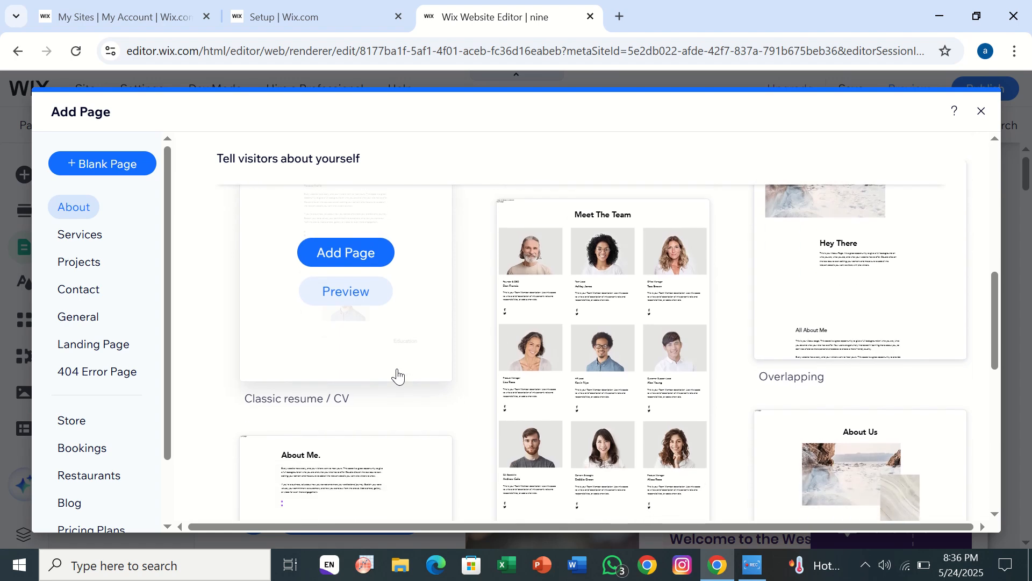
scroll(398, 377, down, 5)
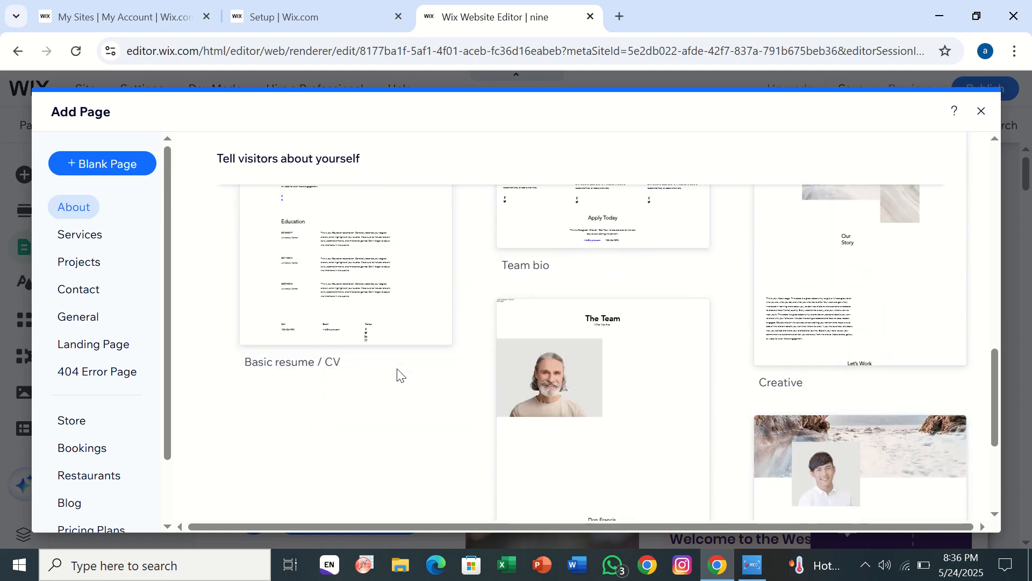
scroll(398, 375, down, 2)
scroll(398, 375, down, 3)
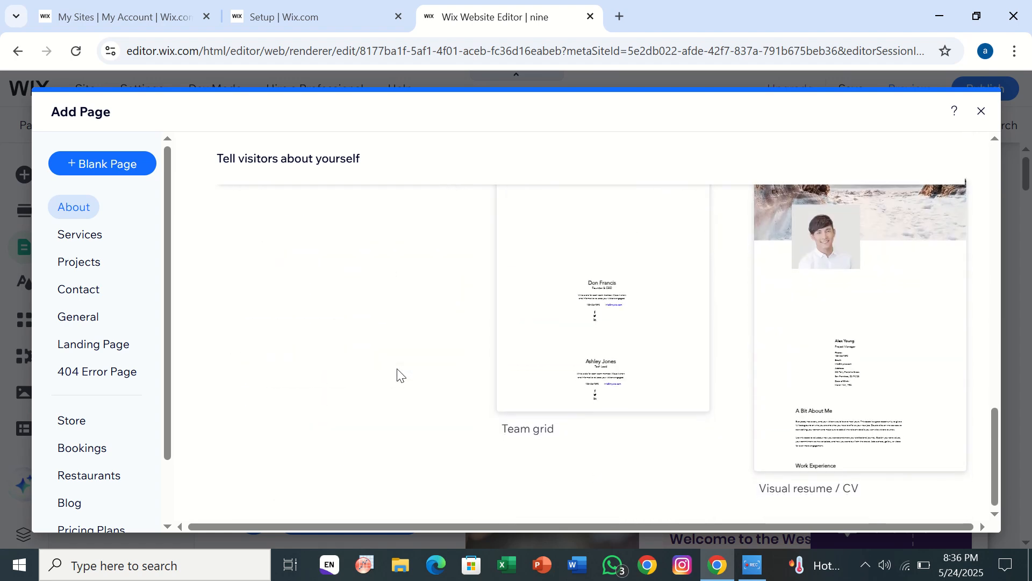
scroll(398, 375, up, 2)
mouse_move(581, 385)
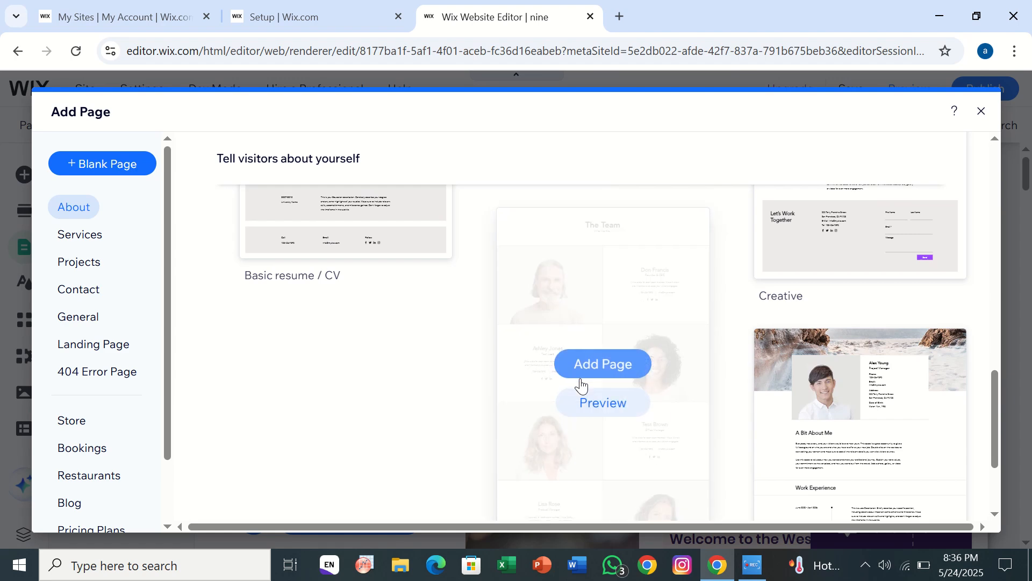
click(591, 366)
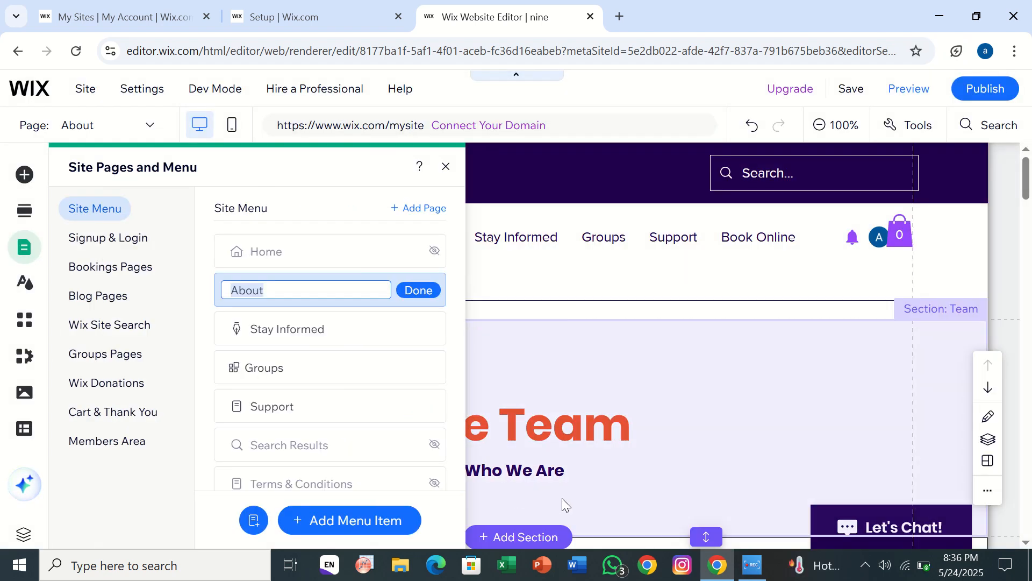
click(511, 379)
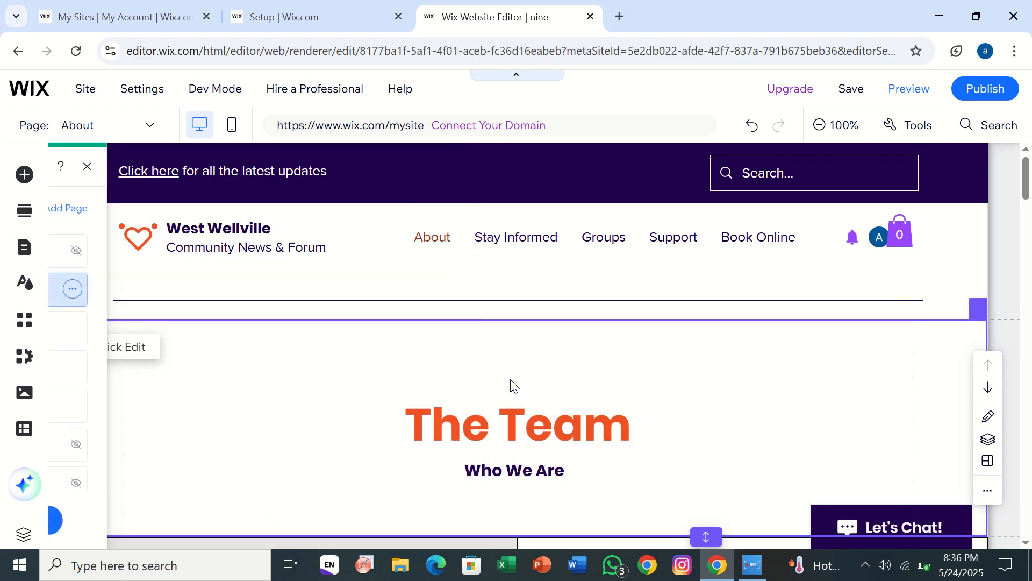
Examine the About page's layout in the 50% overview, from the team section down to the footer
scroll(491, 421, down, 8)
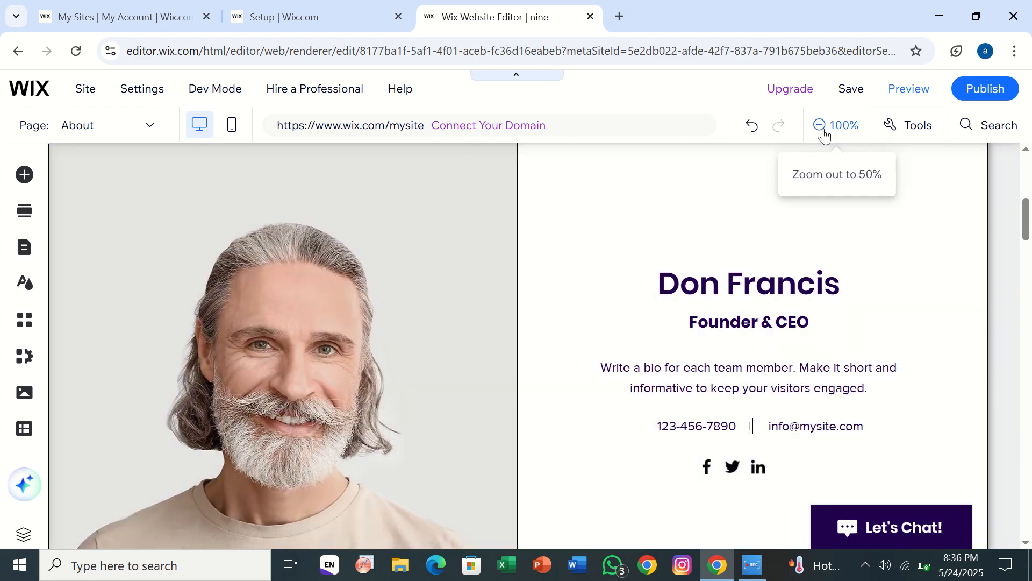
click(825, 135)
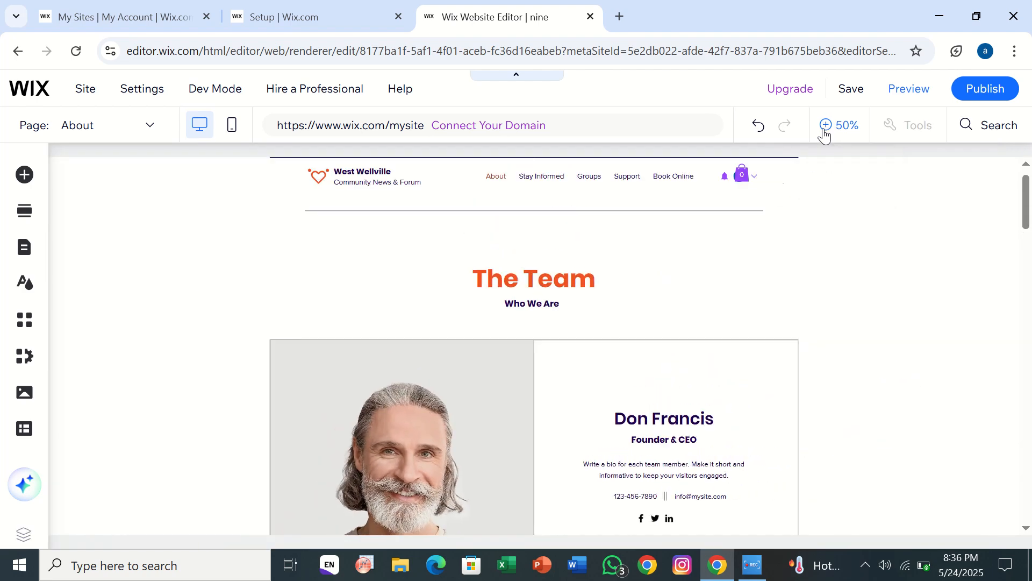
scroll(705, 318, down, 5)
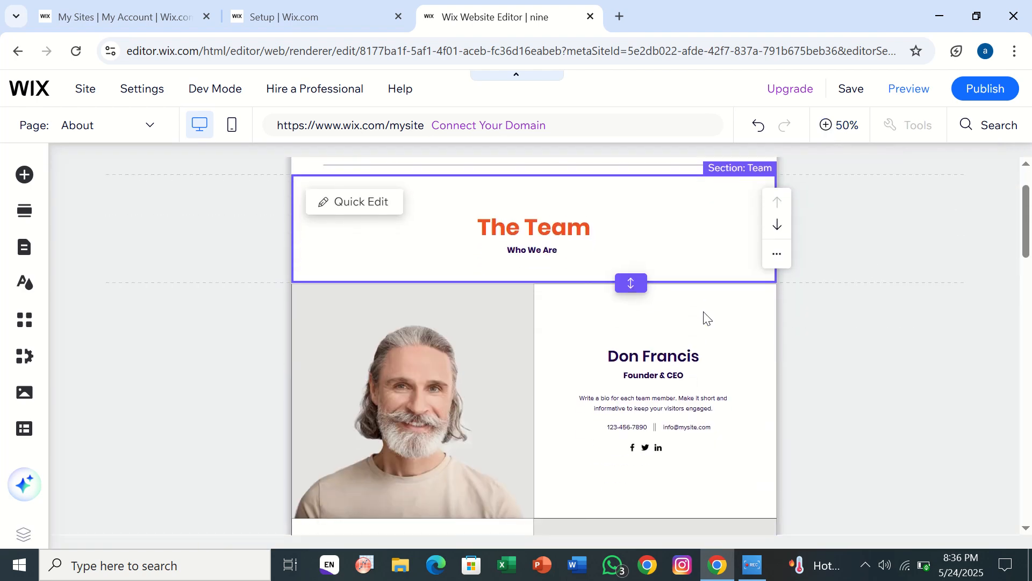
scroll(704, 317, down, 5)
scroll(705, 317, down, 10)
scroll(704, 312, down, 6)
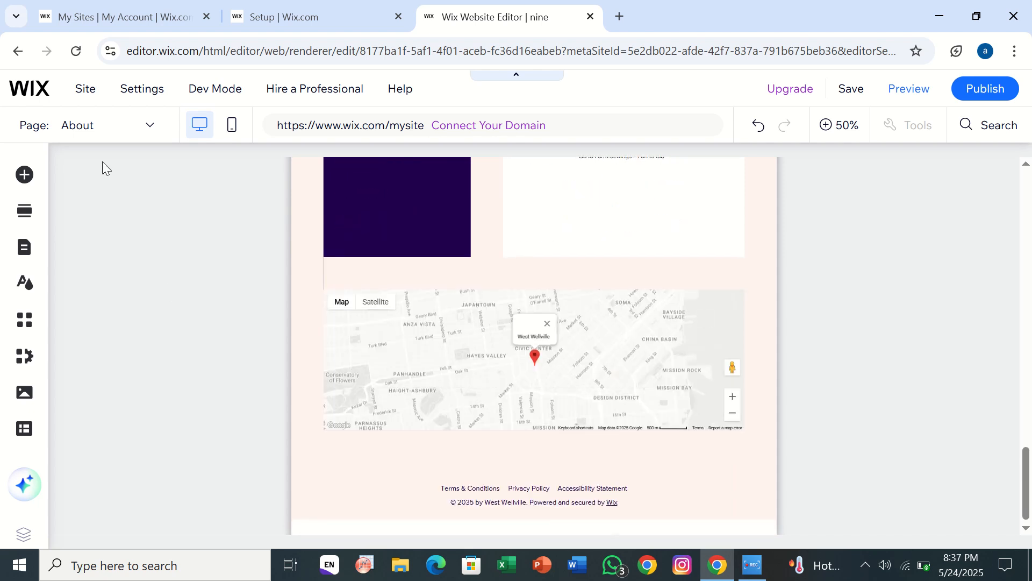
Switch to the Home page and look over its community message and Latest News section
click(159, 128)
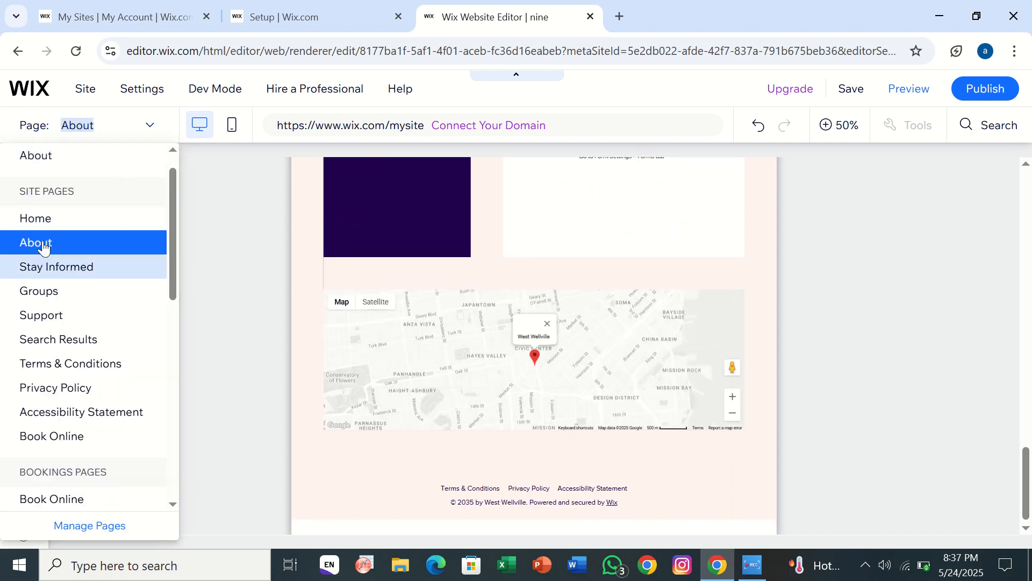
click(72, 221)
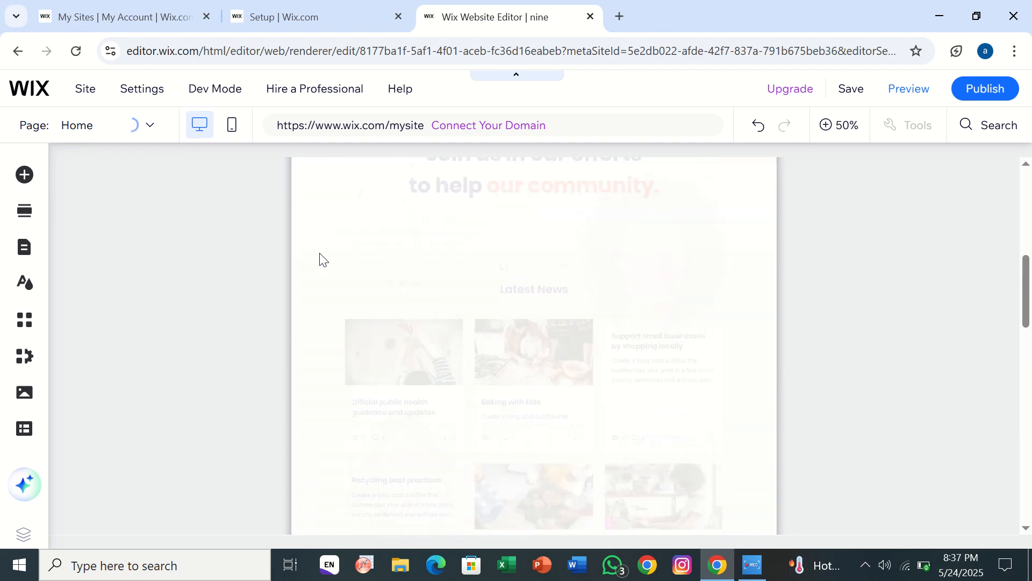
scroll(334, 322, down, 8)
scroll(350, 388, up, 1)
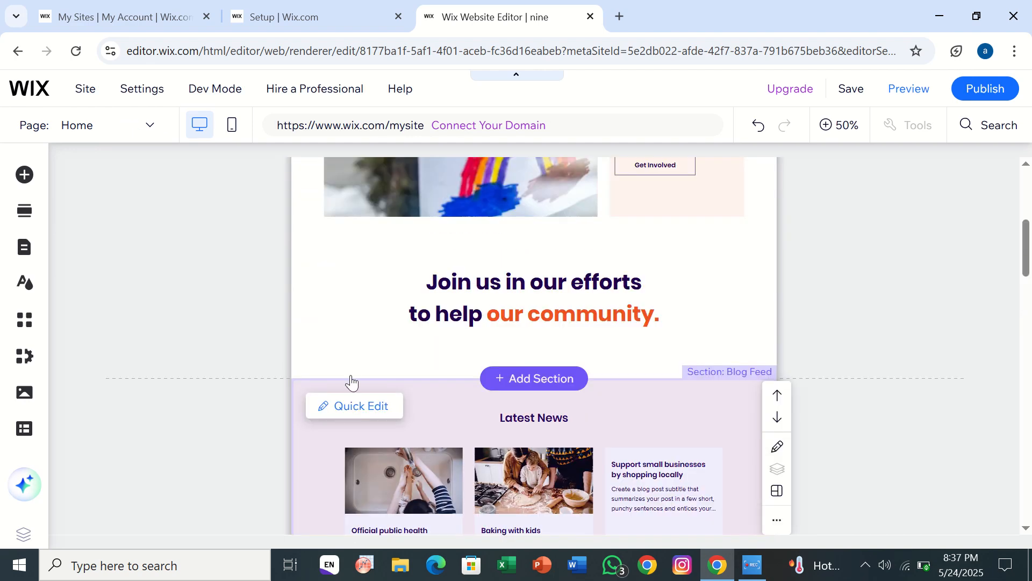
scroll(344, 366, down, 2)
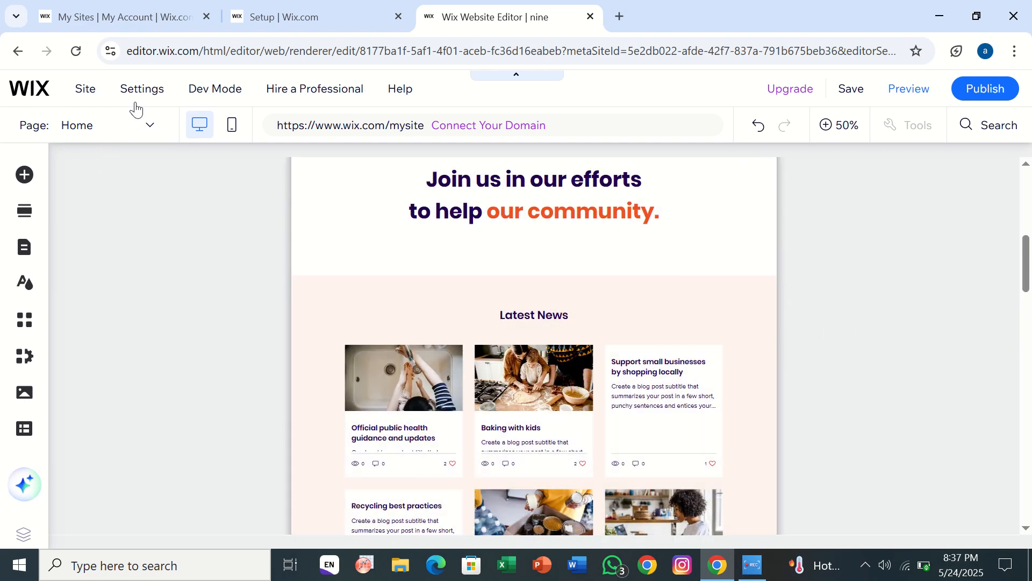
Review the site menu's pages in the page manager, close it and view the Home page at 50%
click(150, 125)
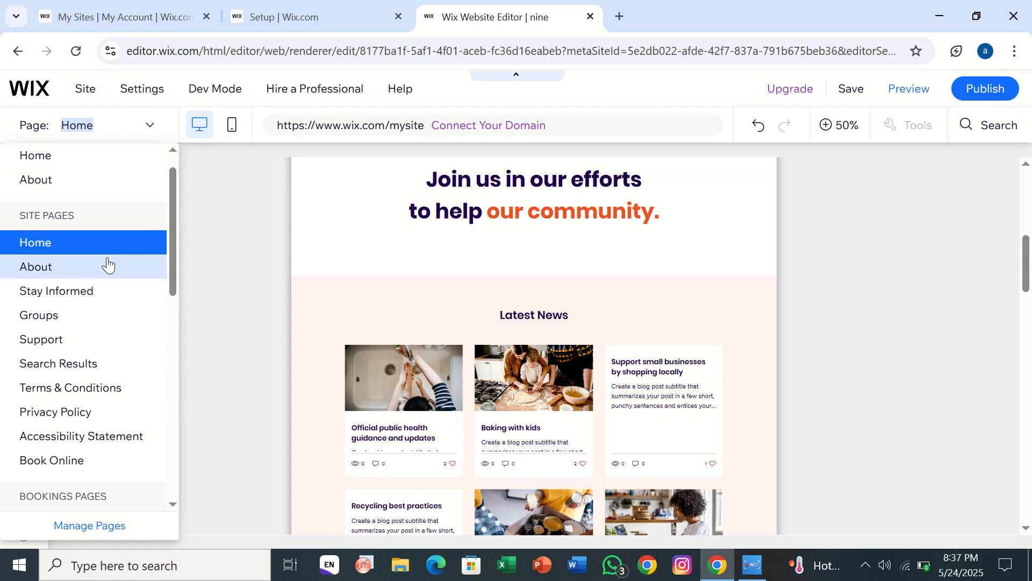
click(111, 529)
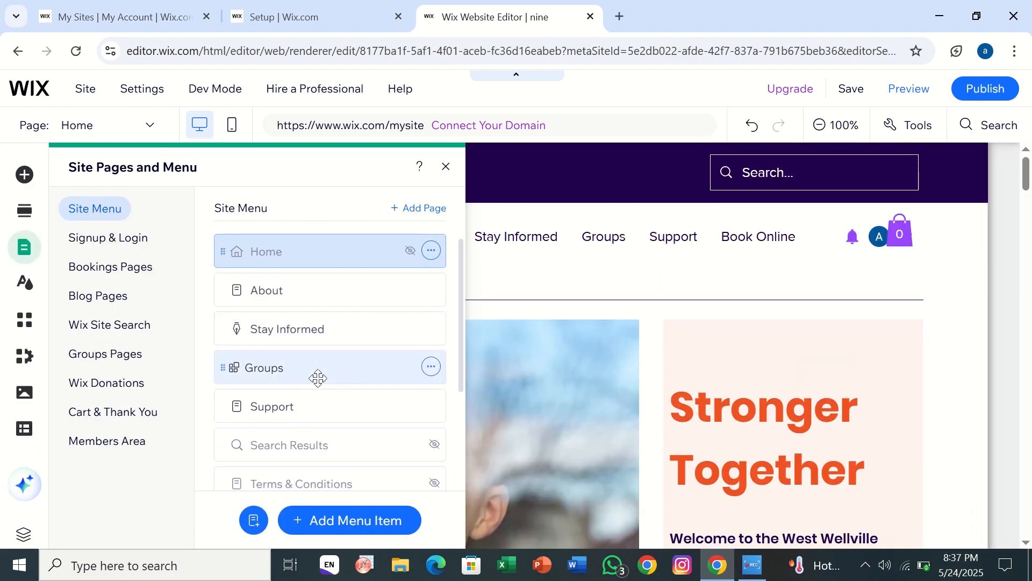
scroll(309, 285, down, 3)
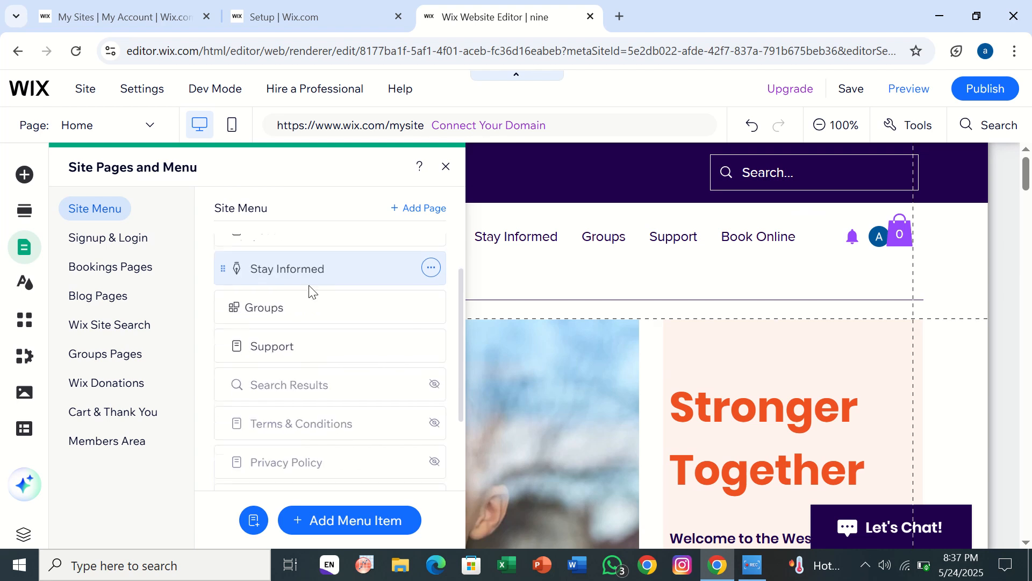
scroll(309, 285, up, 3)
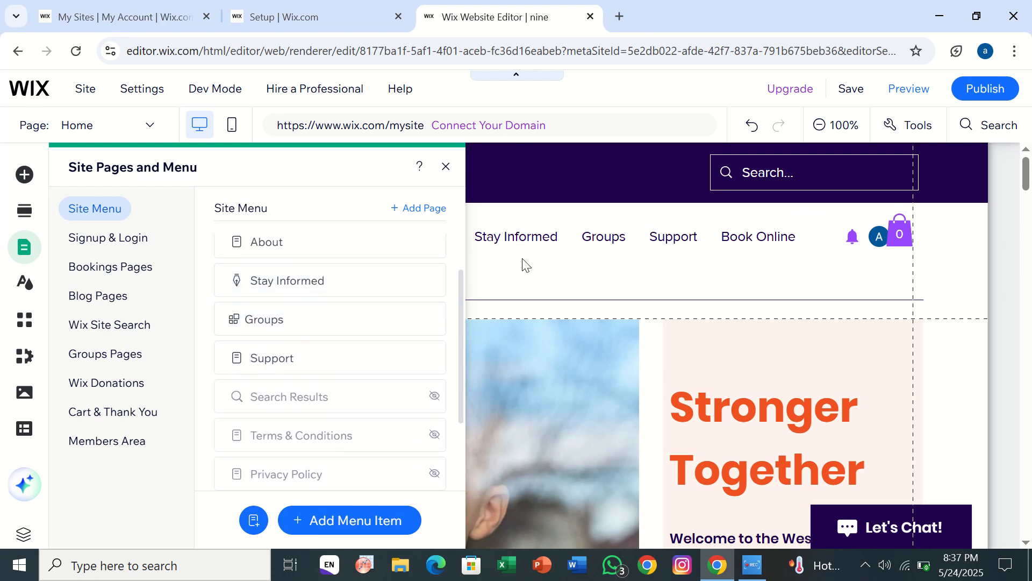
click(544, 220)
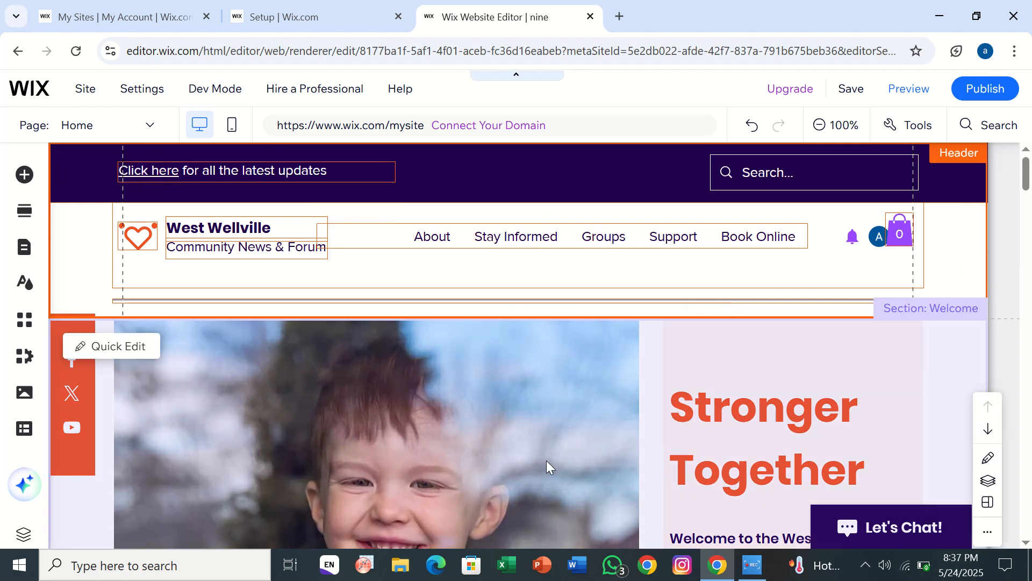
click(819, 124)
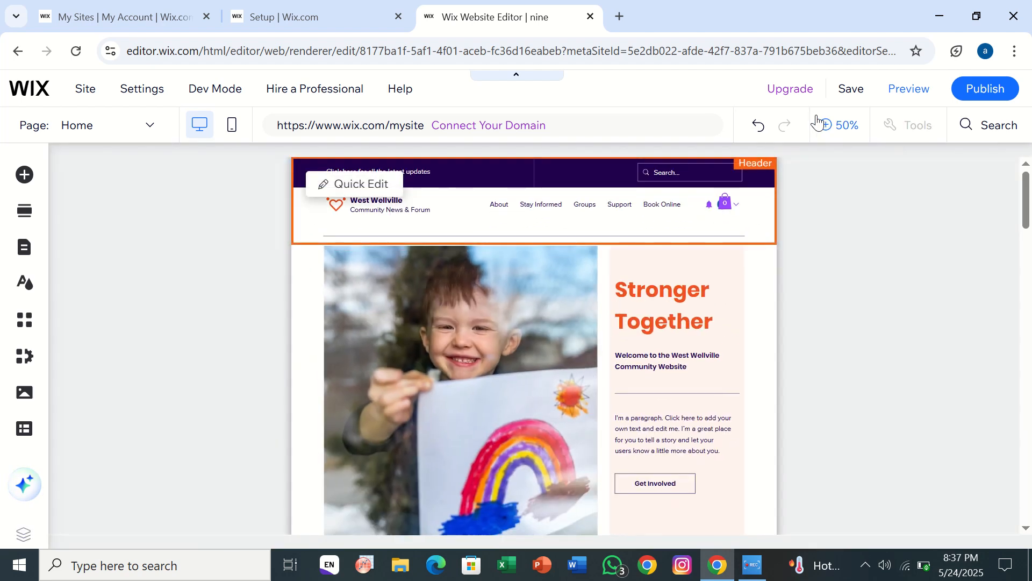